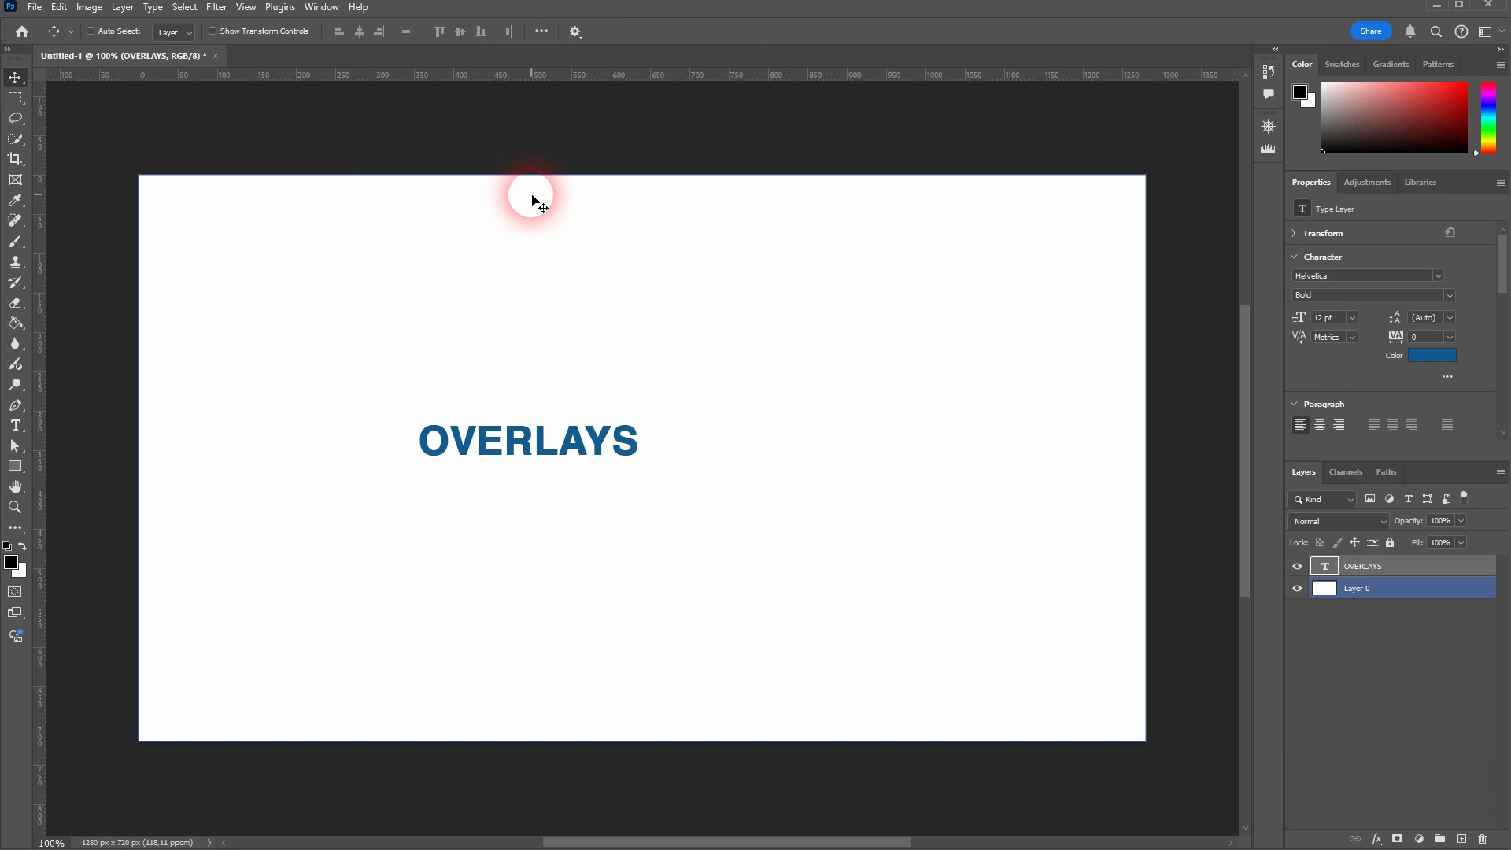
Step: Set the OVERLAYS text size to 60 pt
left_click(1347, 319)
type("6")
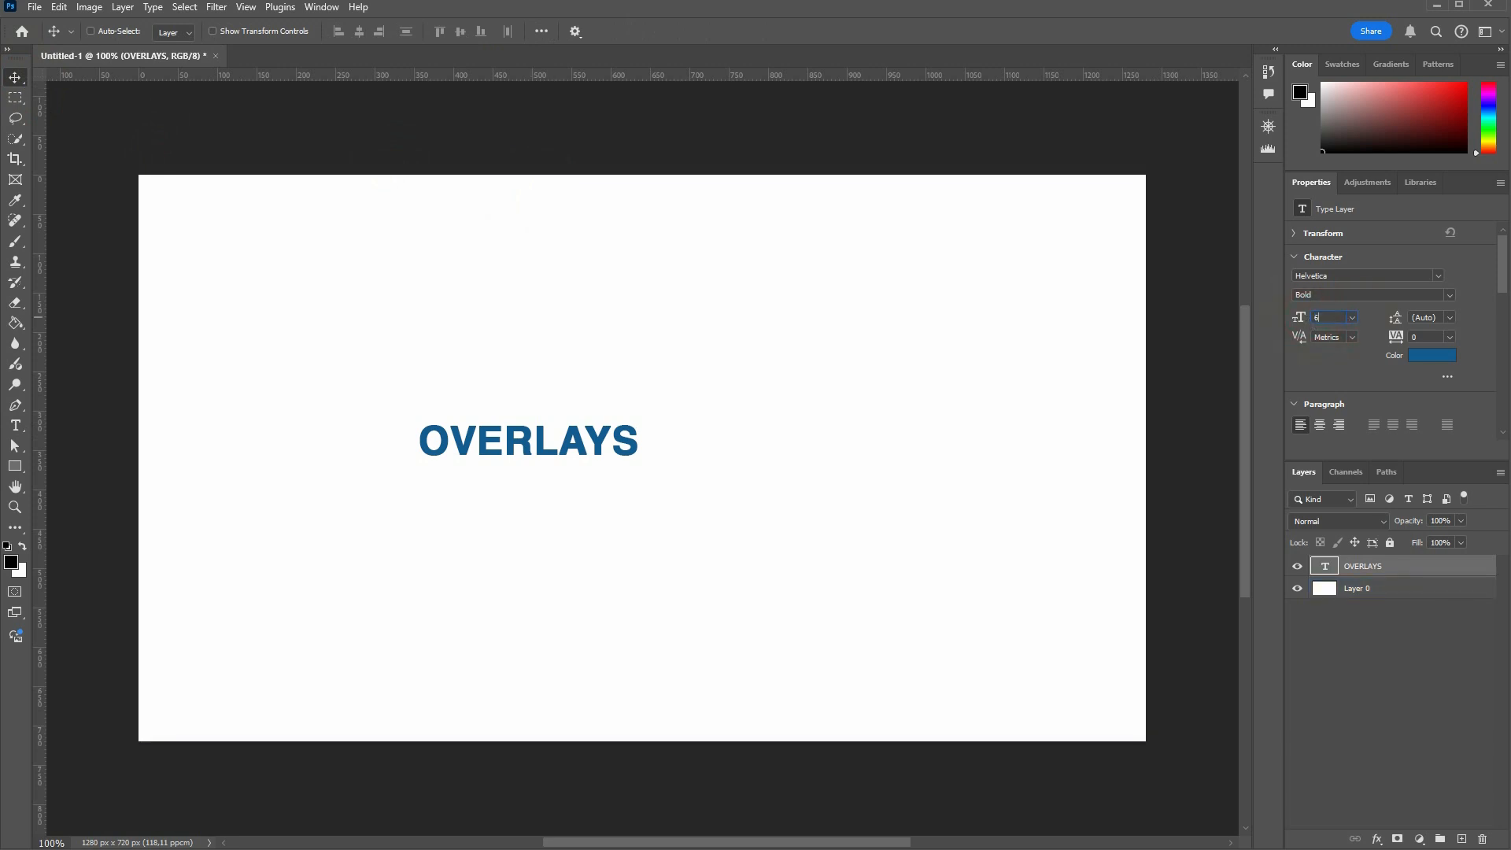
type("0")
key("Return")
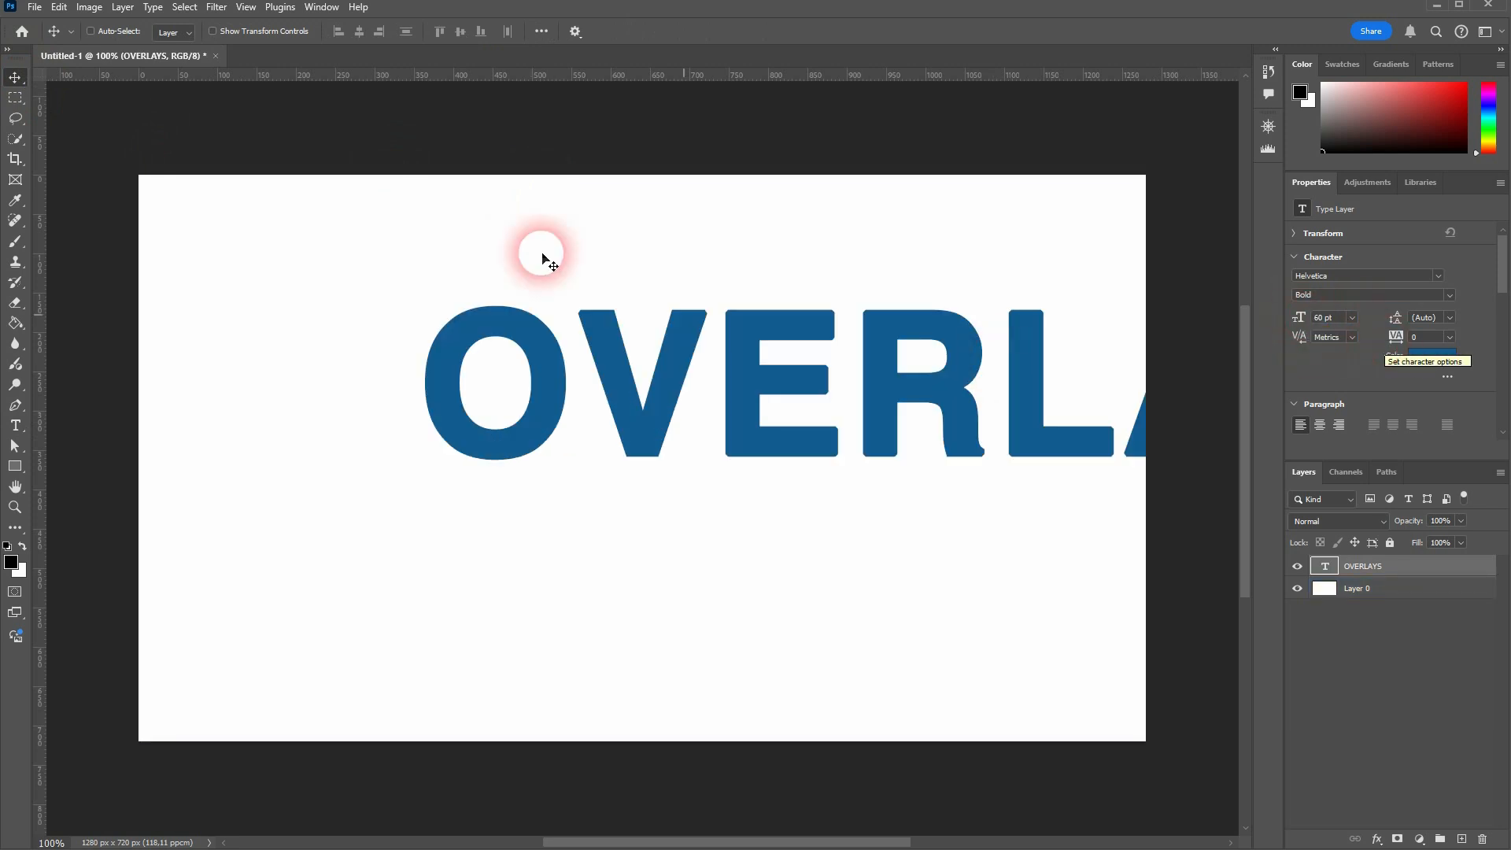
Step: Set the OVERLAYS text size to 50 pt and centre it horizontally and vertically on the canvas
key("ctrl+a")
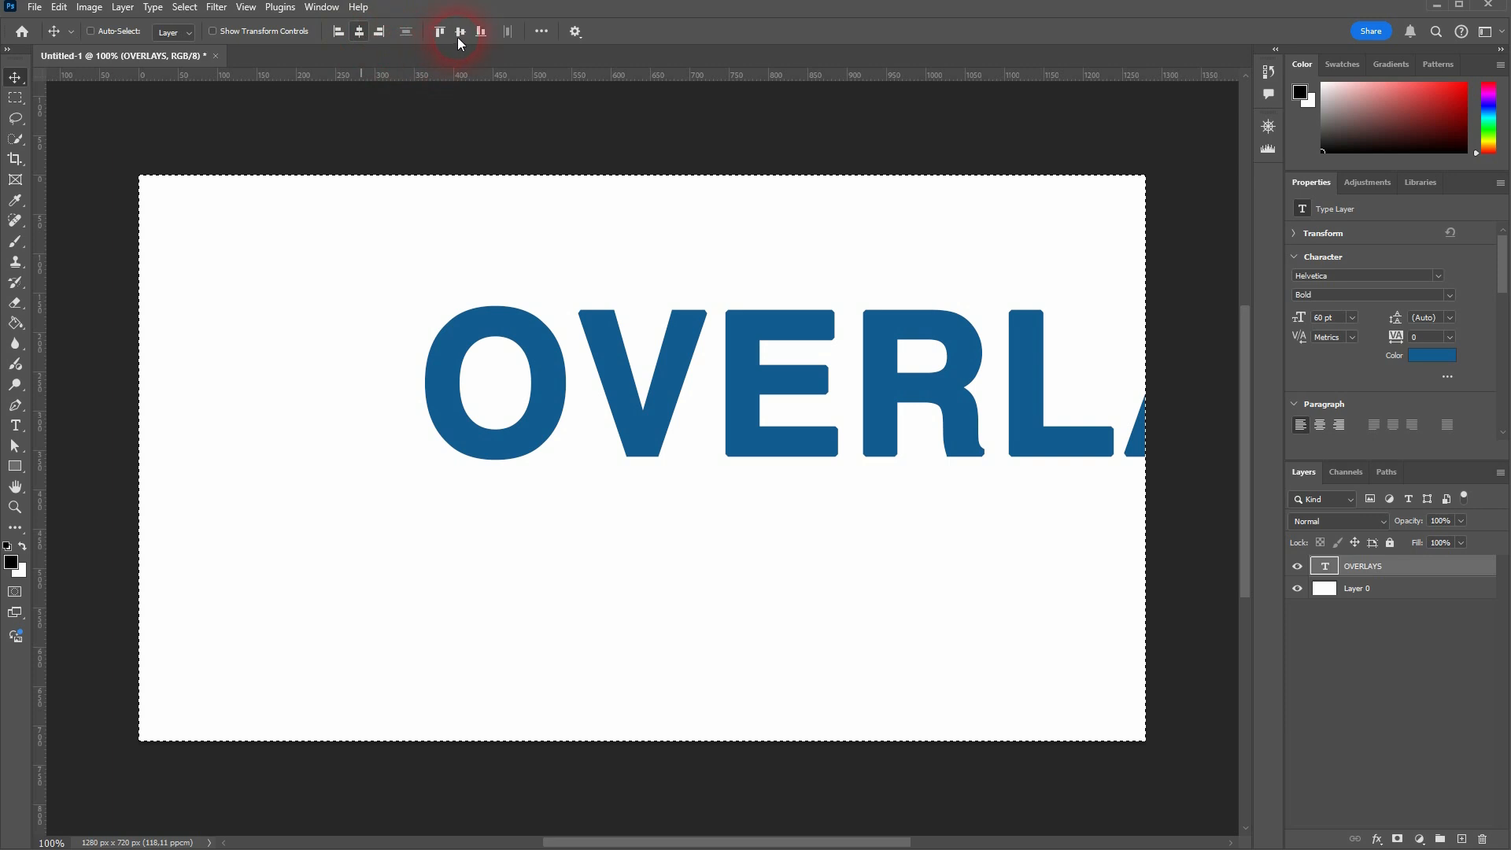
left_click(459, 35)
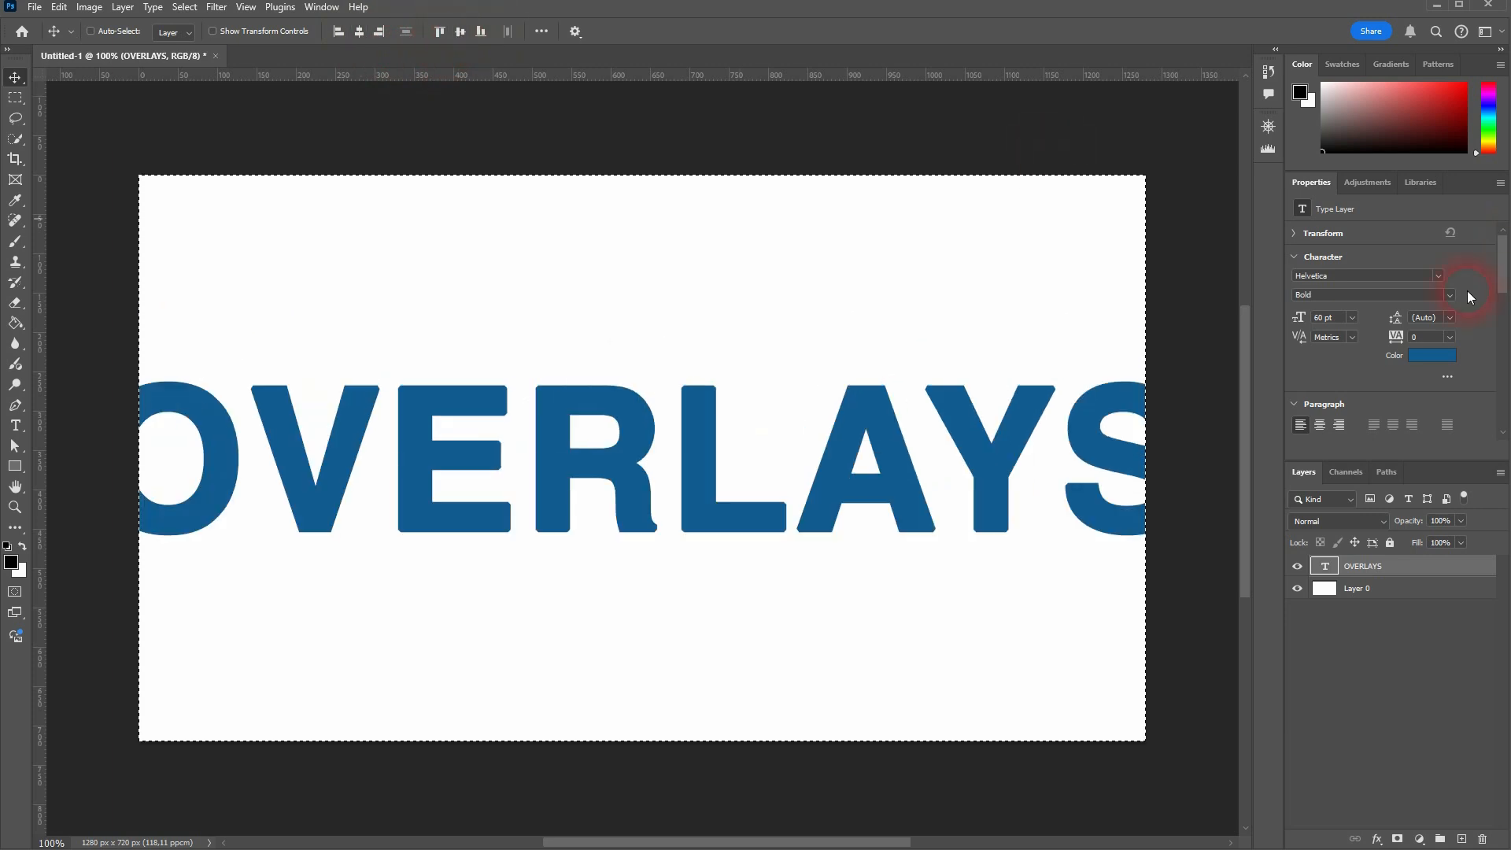
left_click(1291, 319)
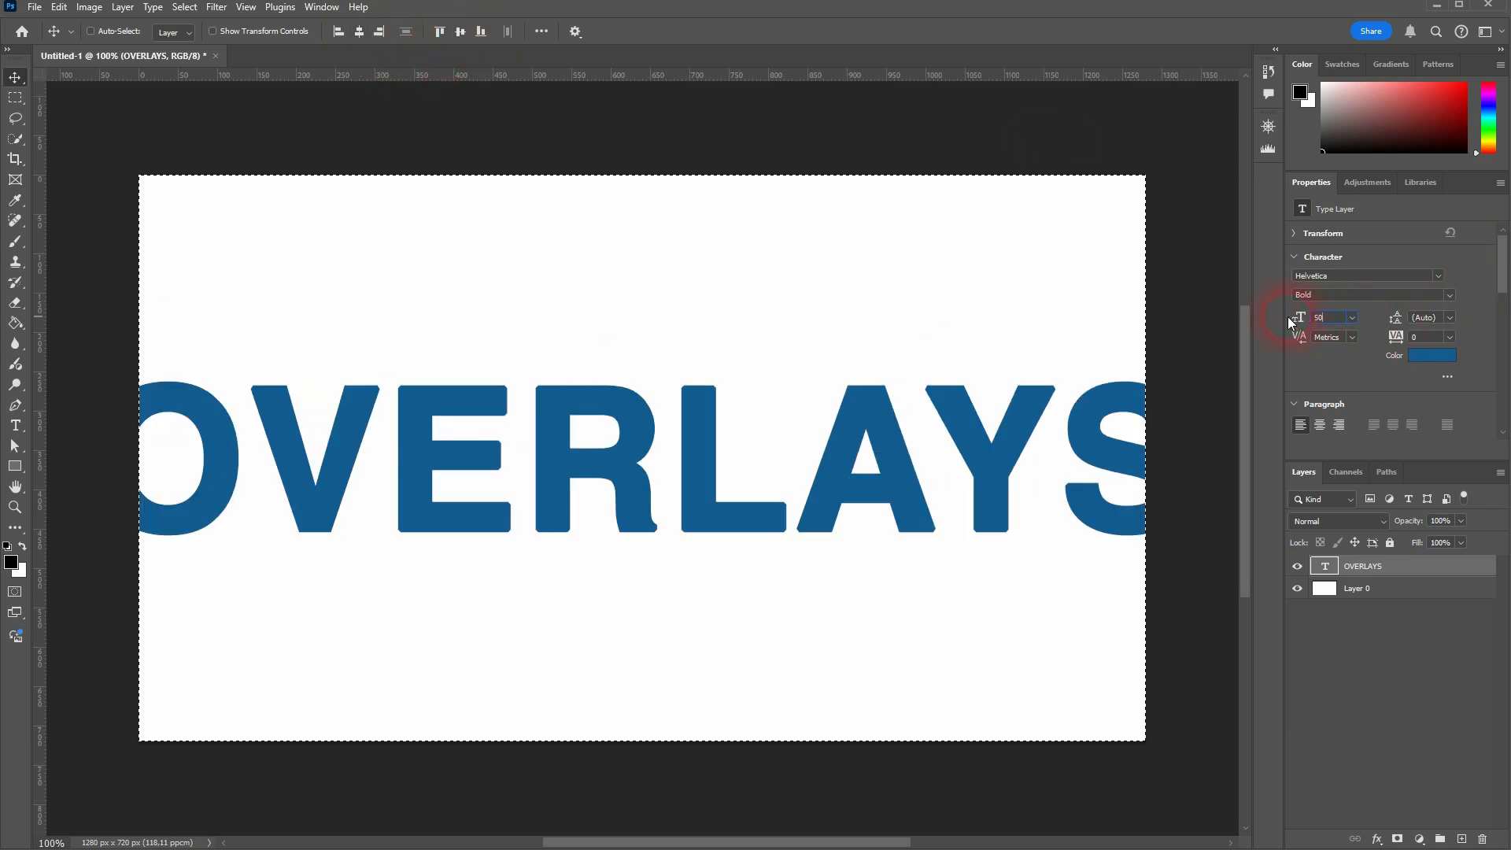
type("50")
key("Return")
left_click(360, 33)
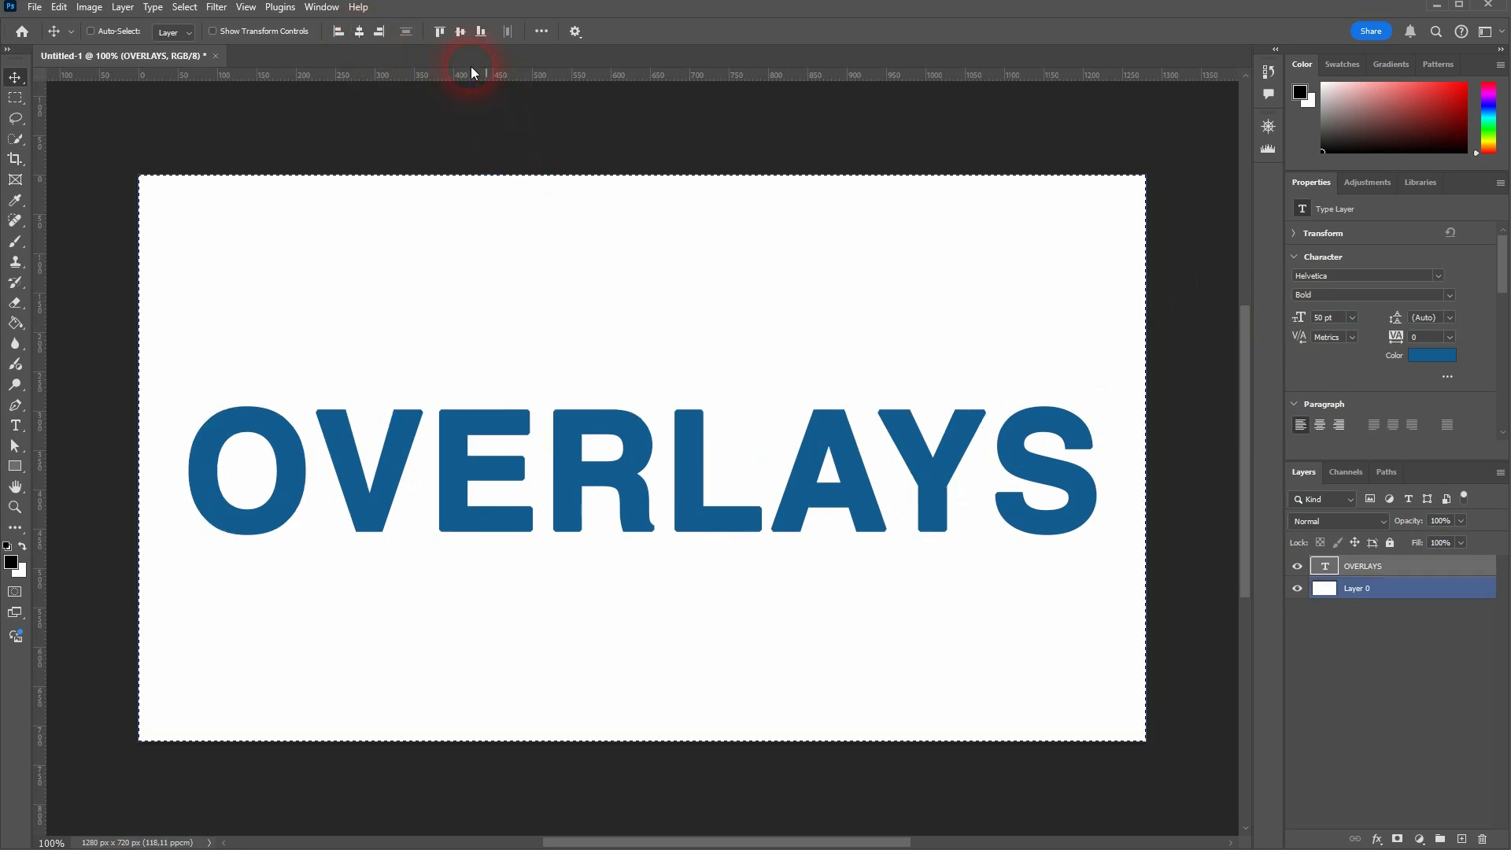
left_click(461, 32)
key("ctrl+d")
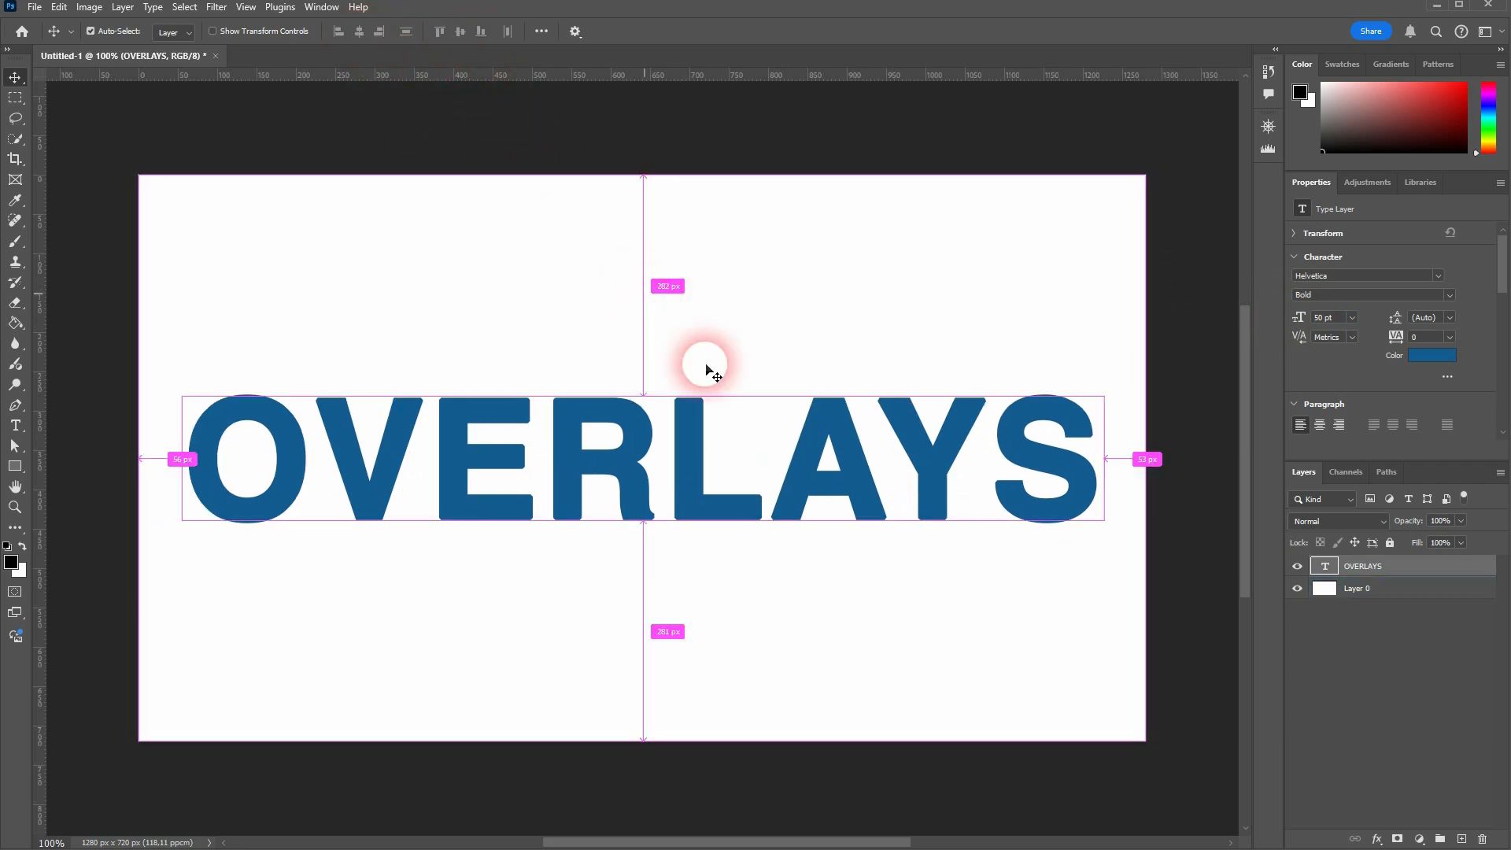
Step: Change the OVERLAYS text colour to the dark navy blue 153246
left_click(1439, 356)
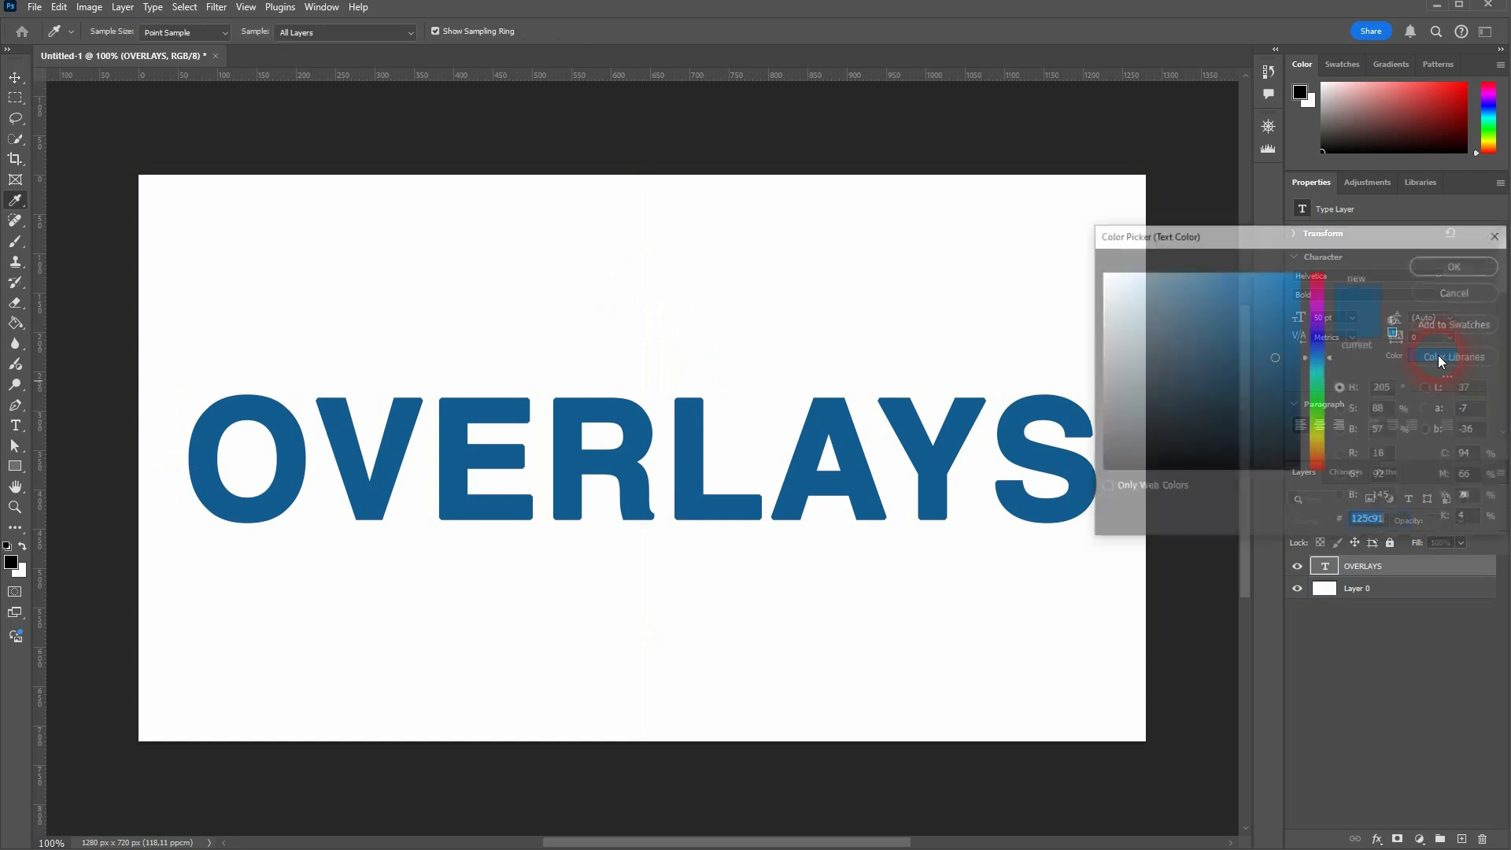
mouse_move(1239, 363)
left_mouse_down()
mouse_move(1130, 303)
mouse_move(1197, 320)
mouse_move(1243, 421)
left_mouse_up()
left_click(1456, 265)
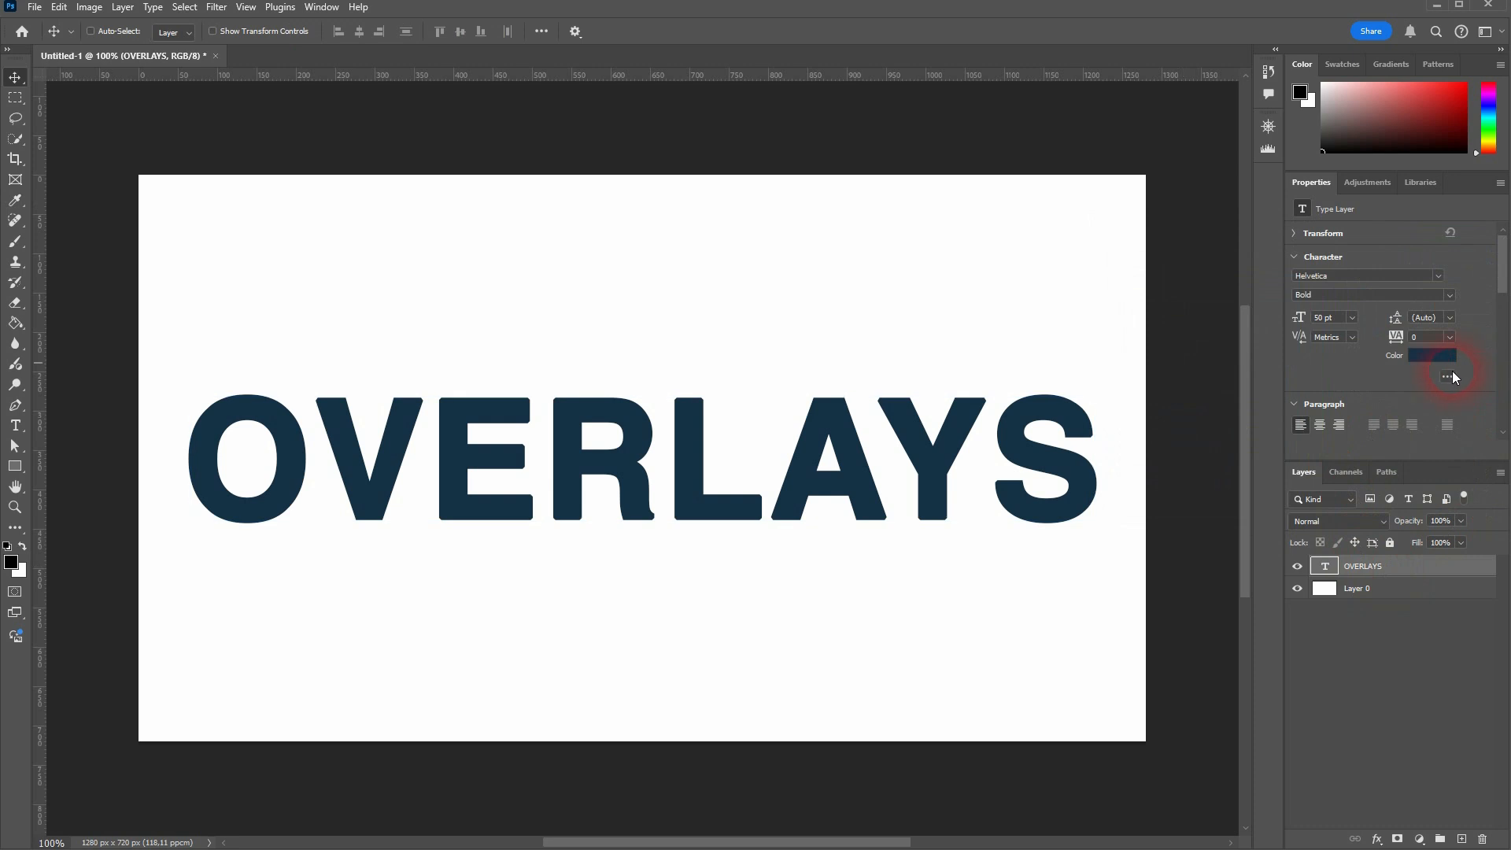
Step: Add a Color Overlay in bright blue 1394fc to the OVERLAYS text layer
right_click(1399, 565)
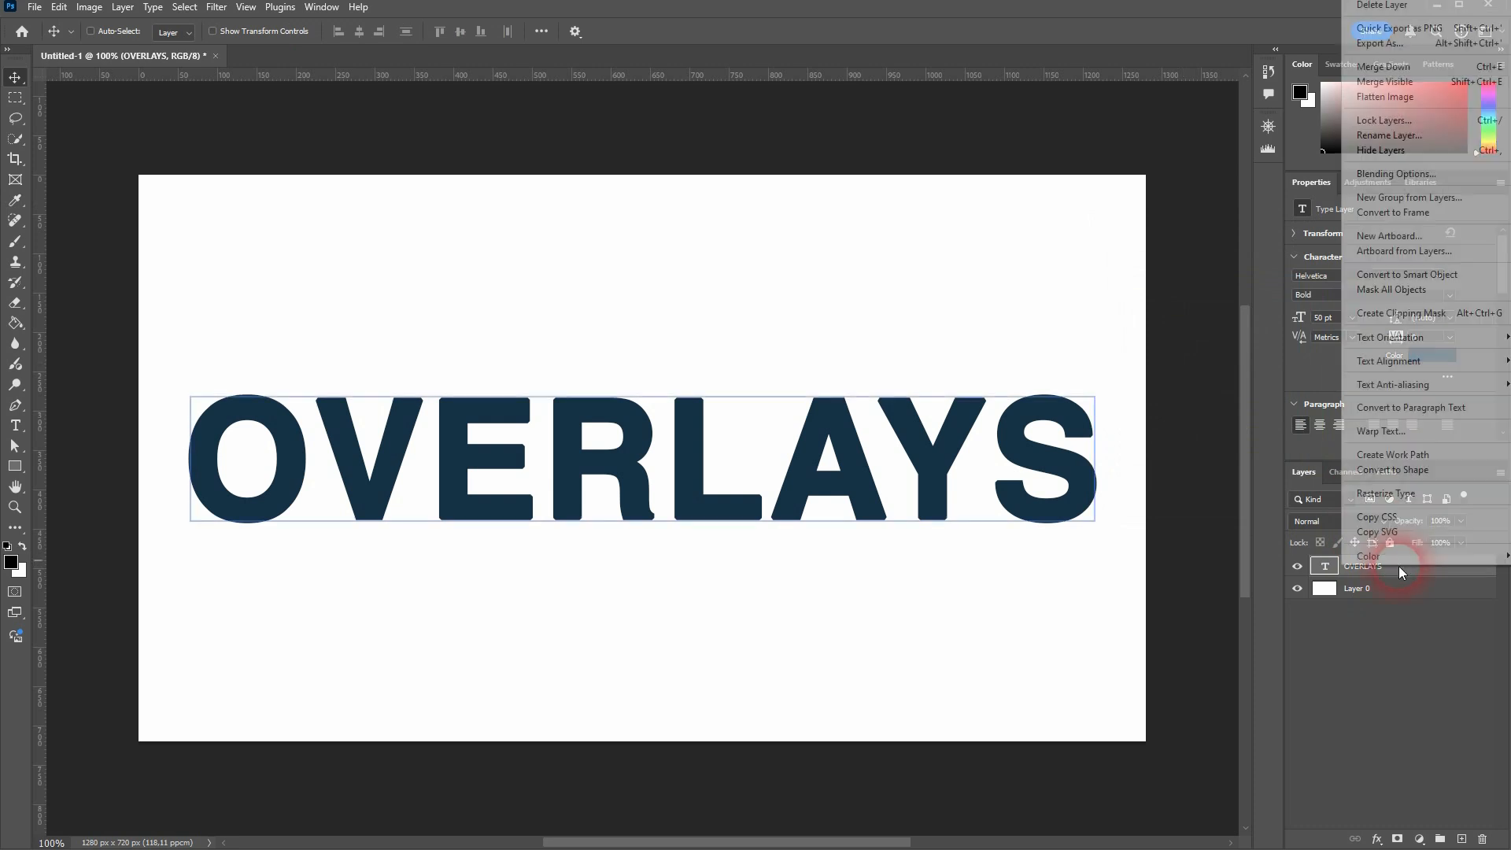
left_click(1398, 175)
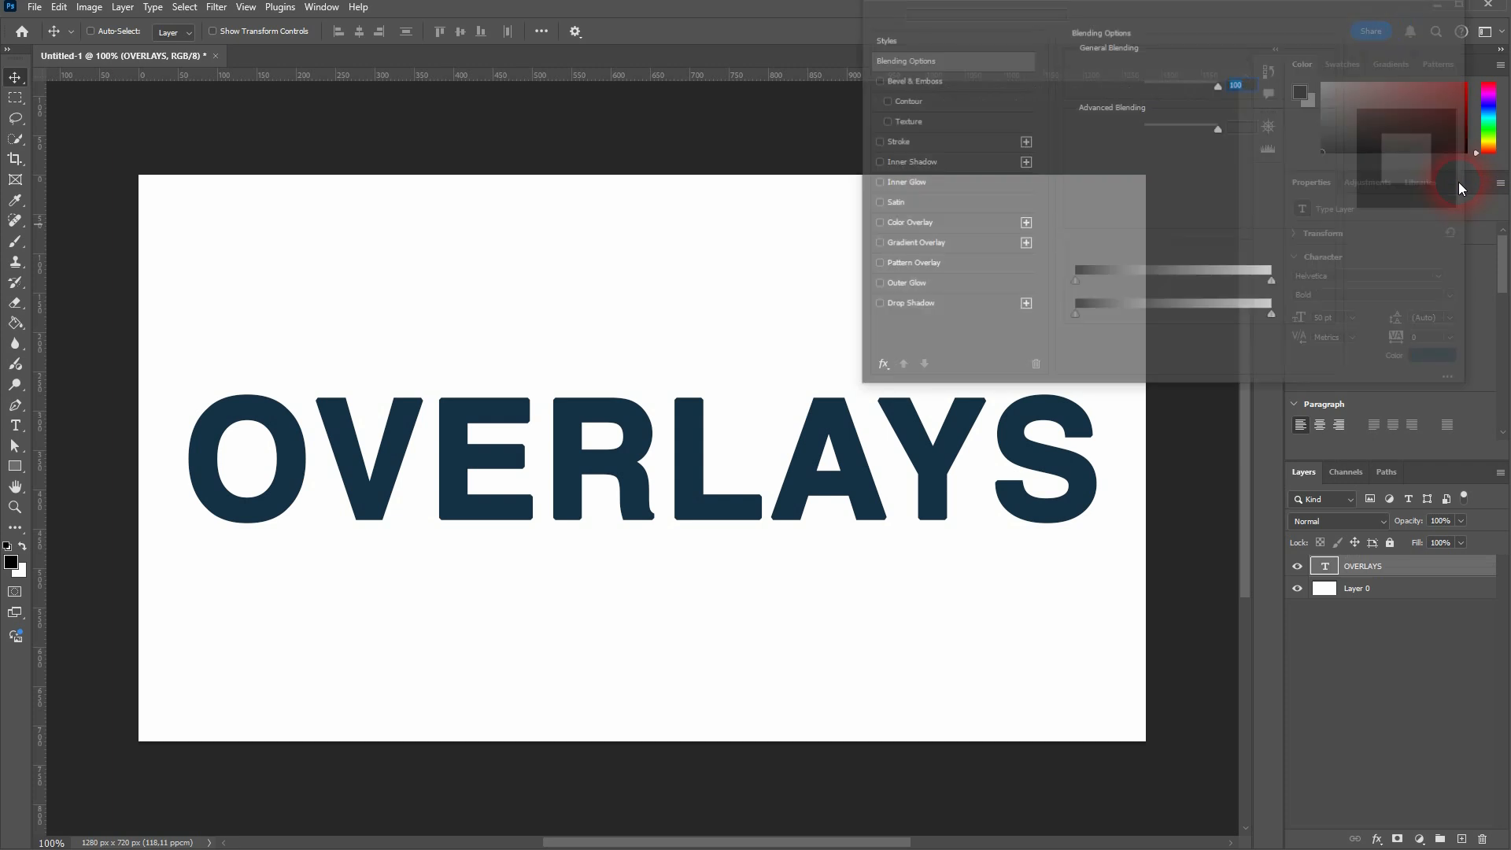
left_click(1033, 69)
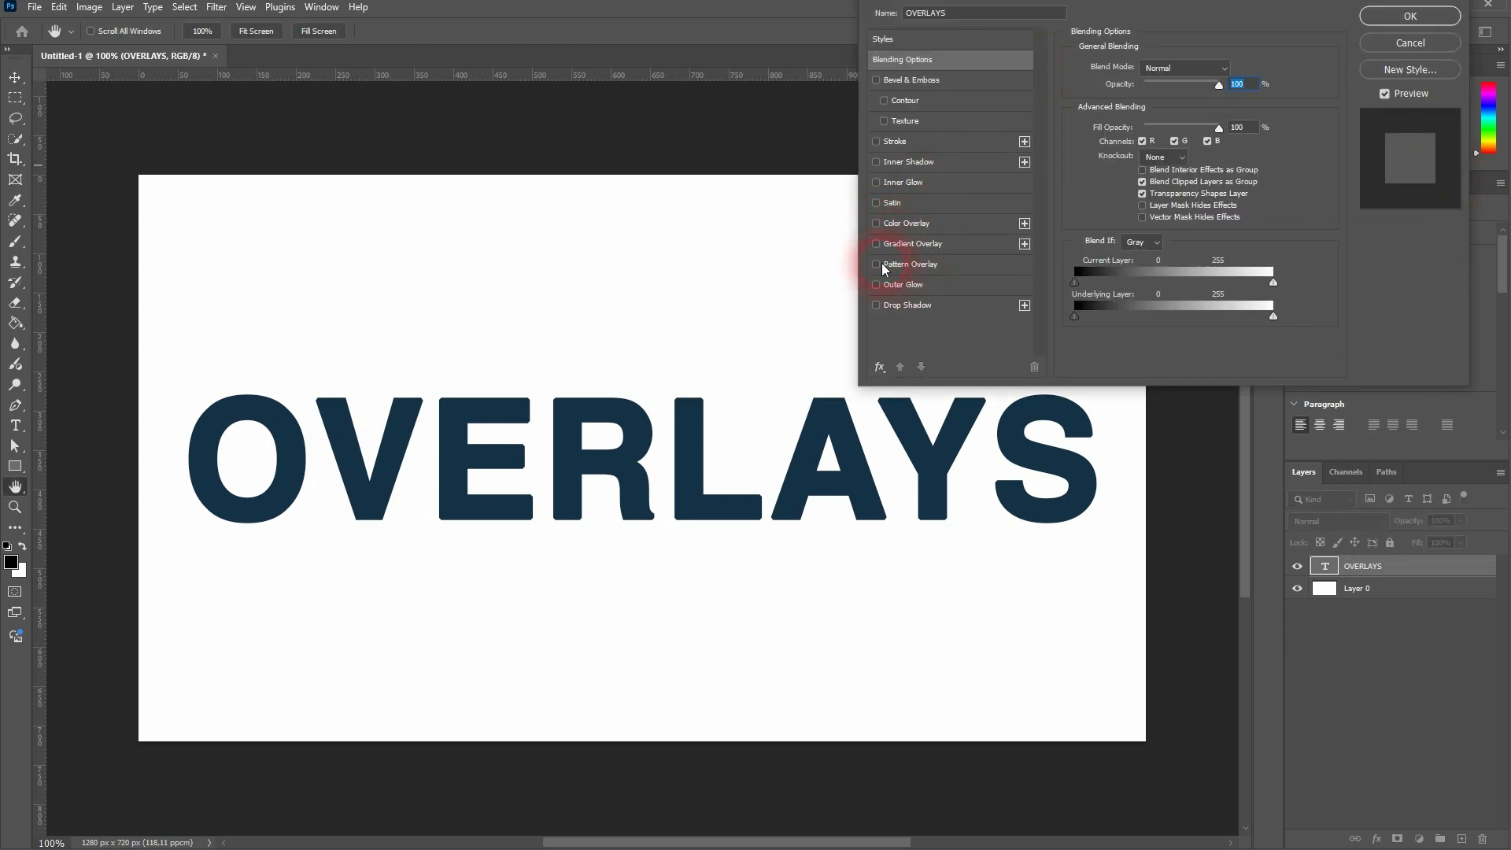
left_click(876, 224)
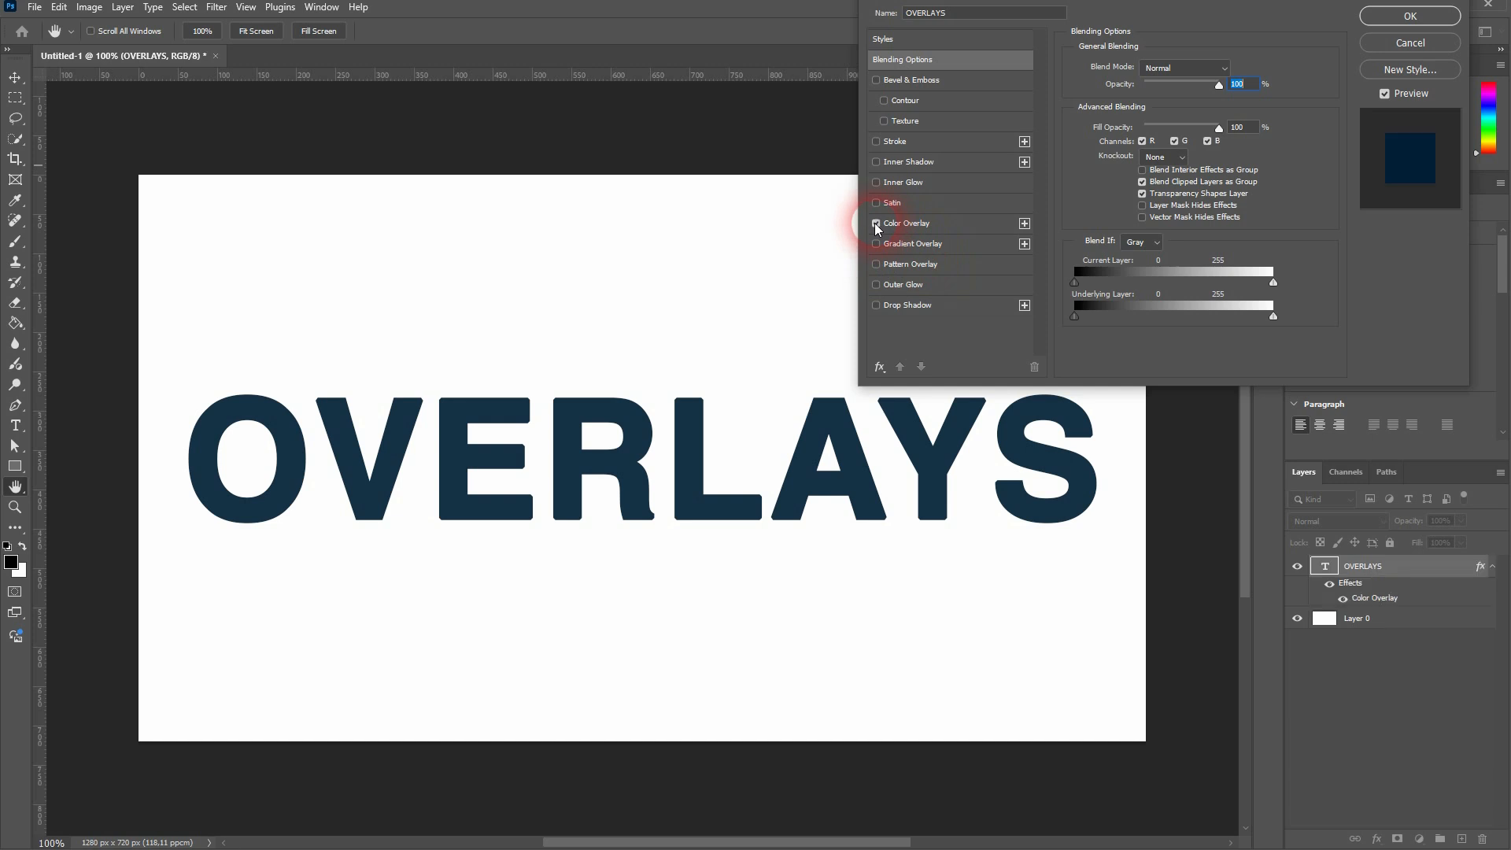
left_click(921, 224)
left_click(1234, 67)
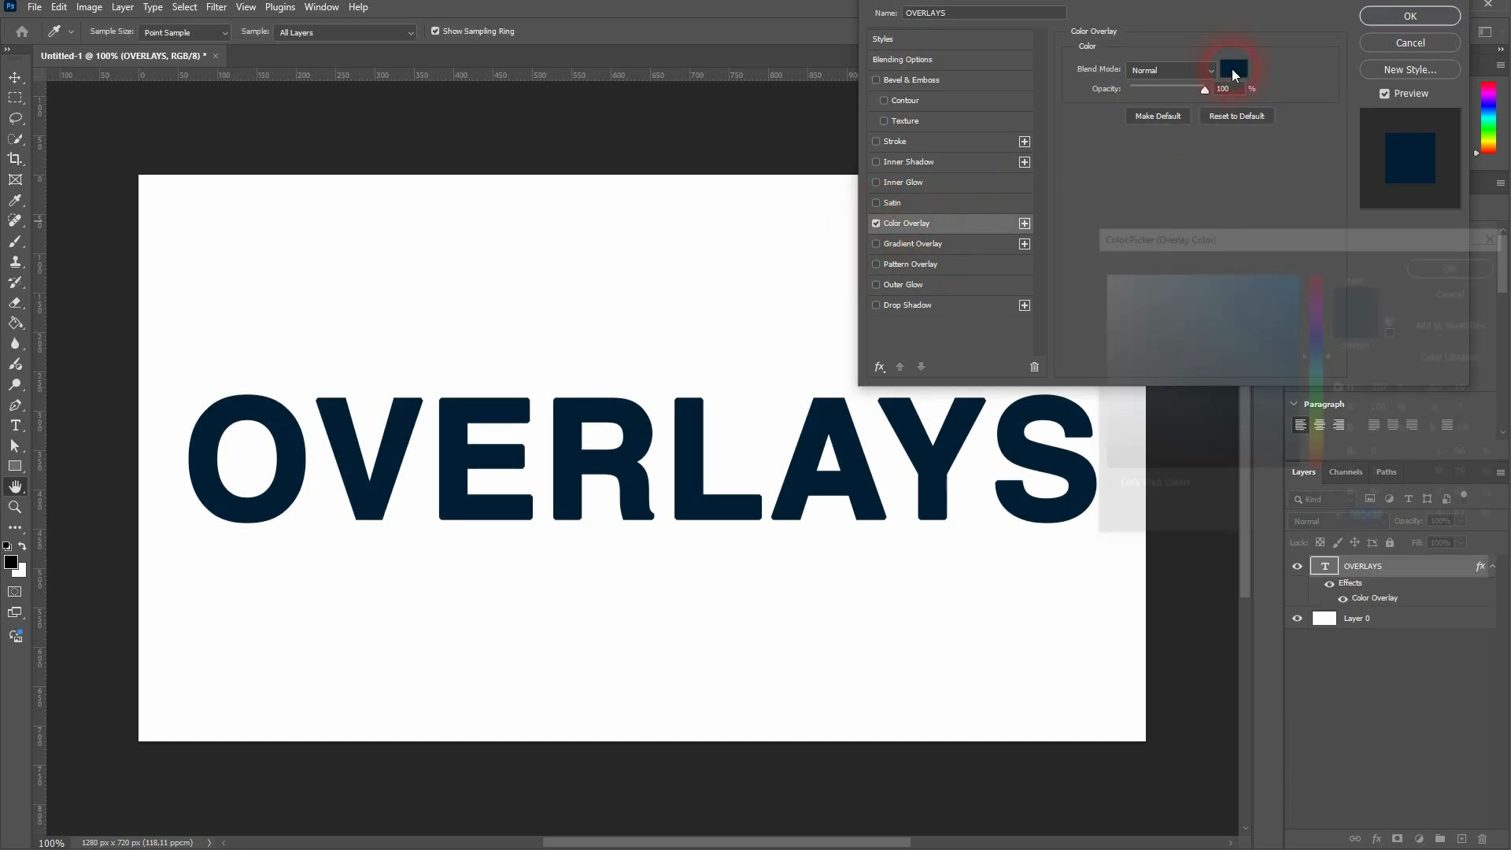
left_click_drag(1177, 327, 1285, 274)
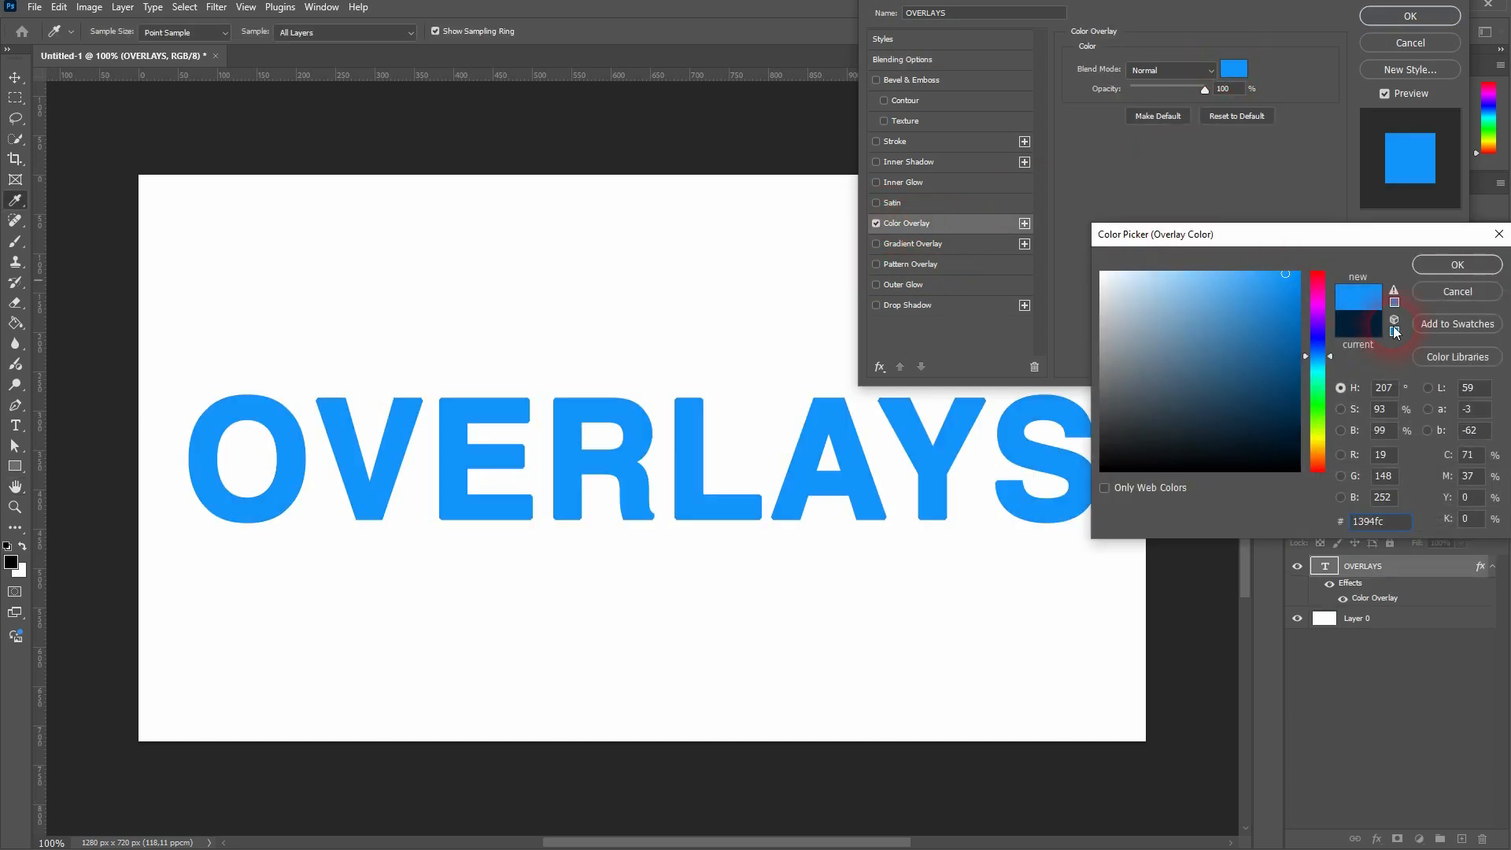
left_click(1460, 260)
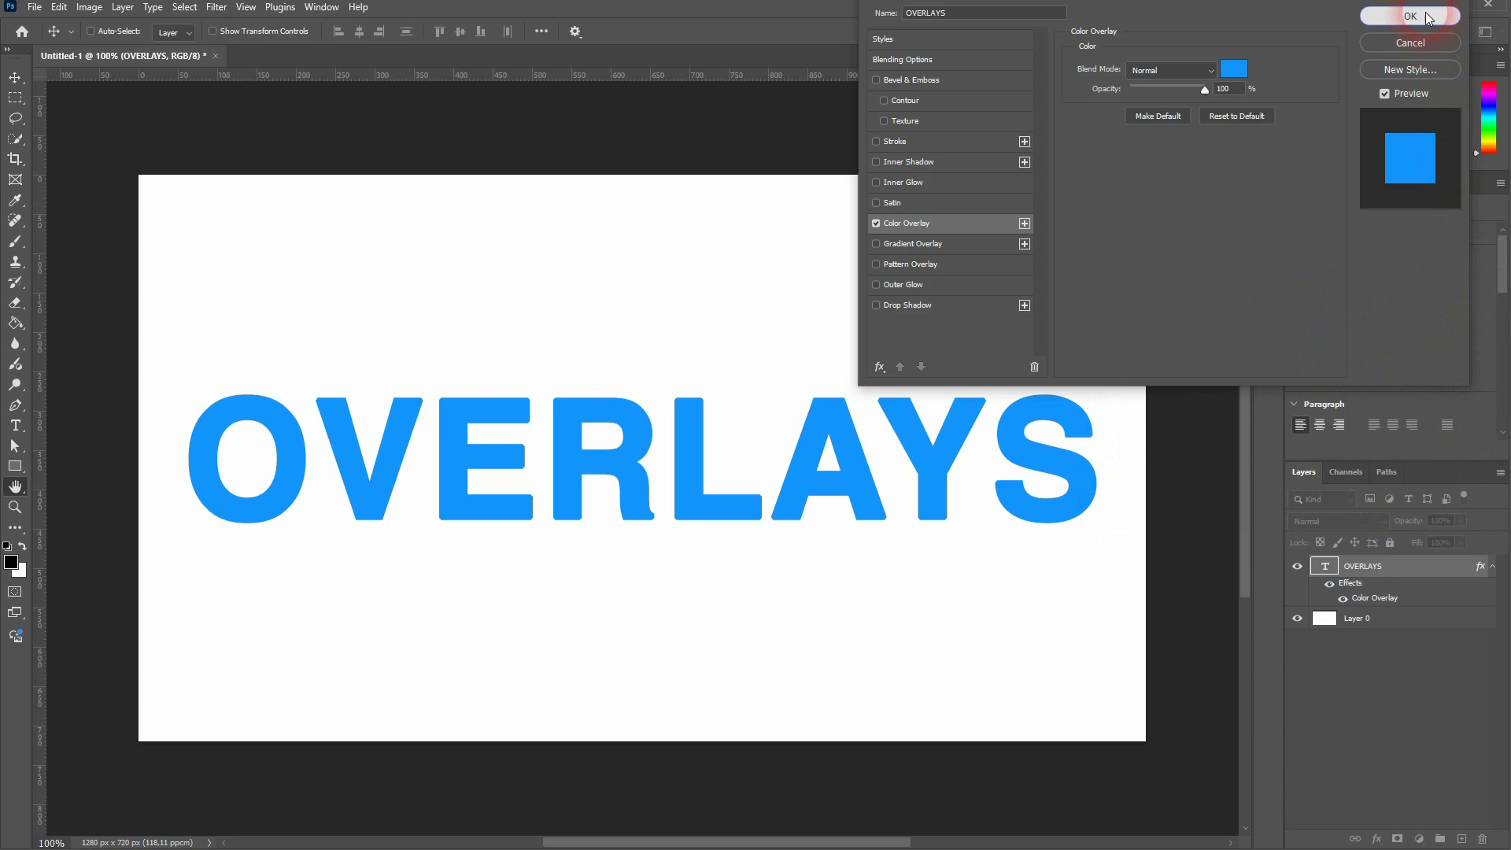
left_click(1425, 13)
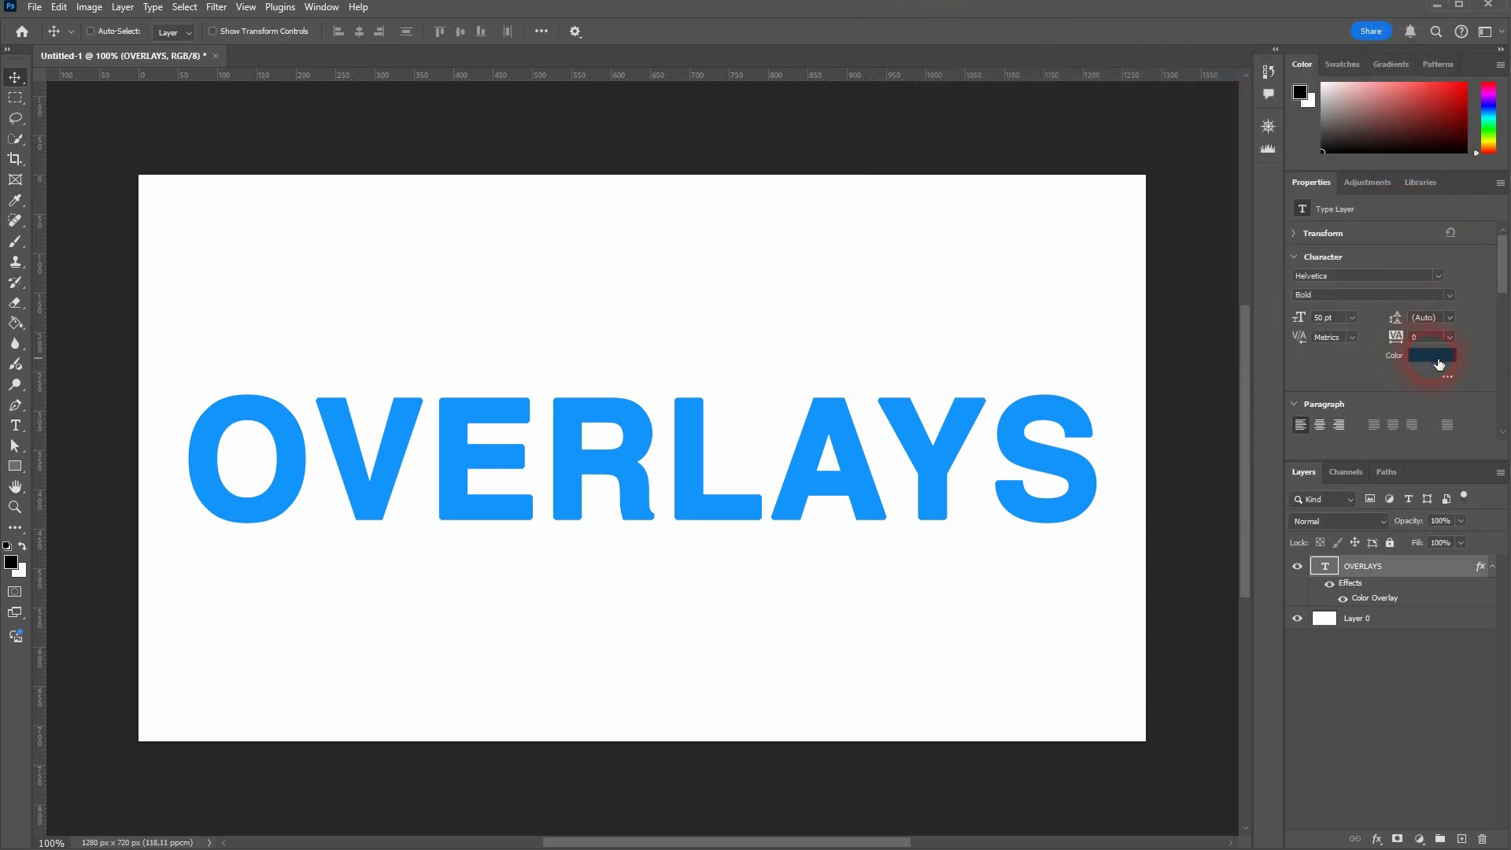
Step: Change the text's base colour to dark red beneath the overlay, and toggle the Color Overlay's visibility off and on
left_click(1444, 362)
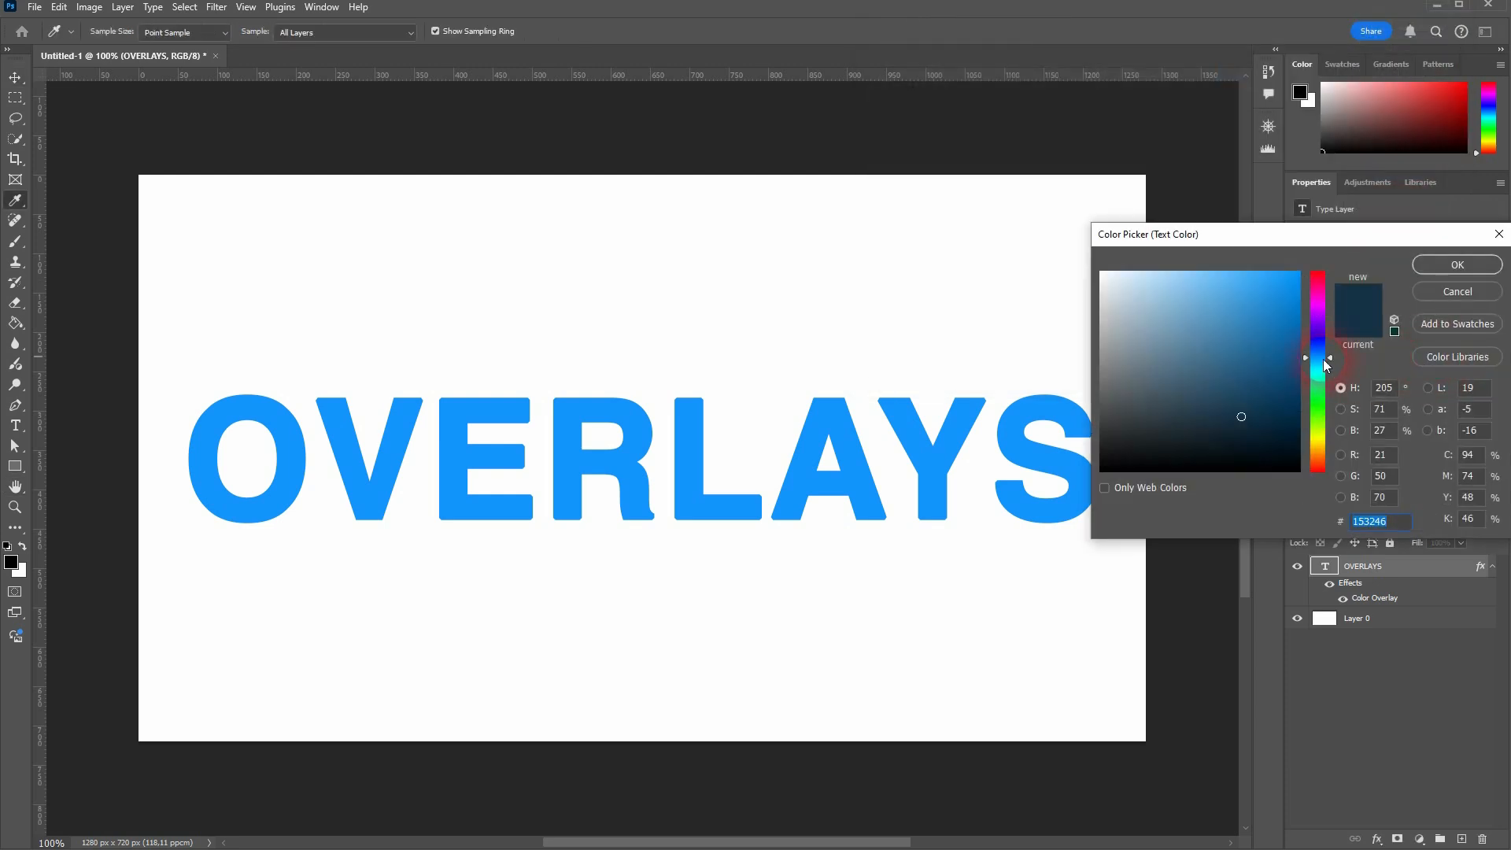
left_click_drag(1325, 360, 1326, 271)
left_click(1429, 272)
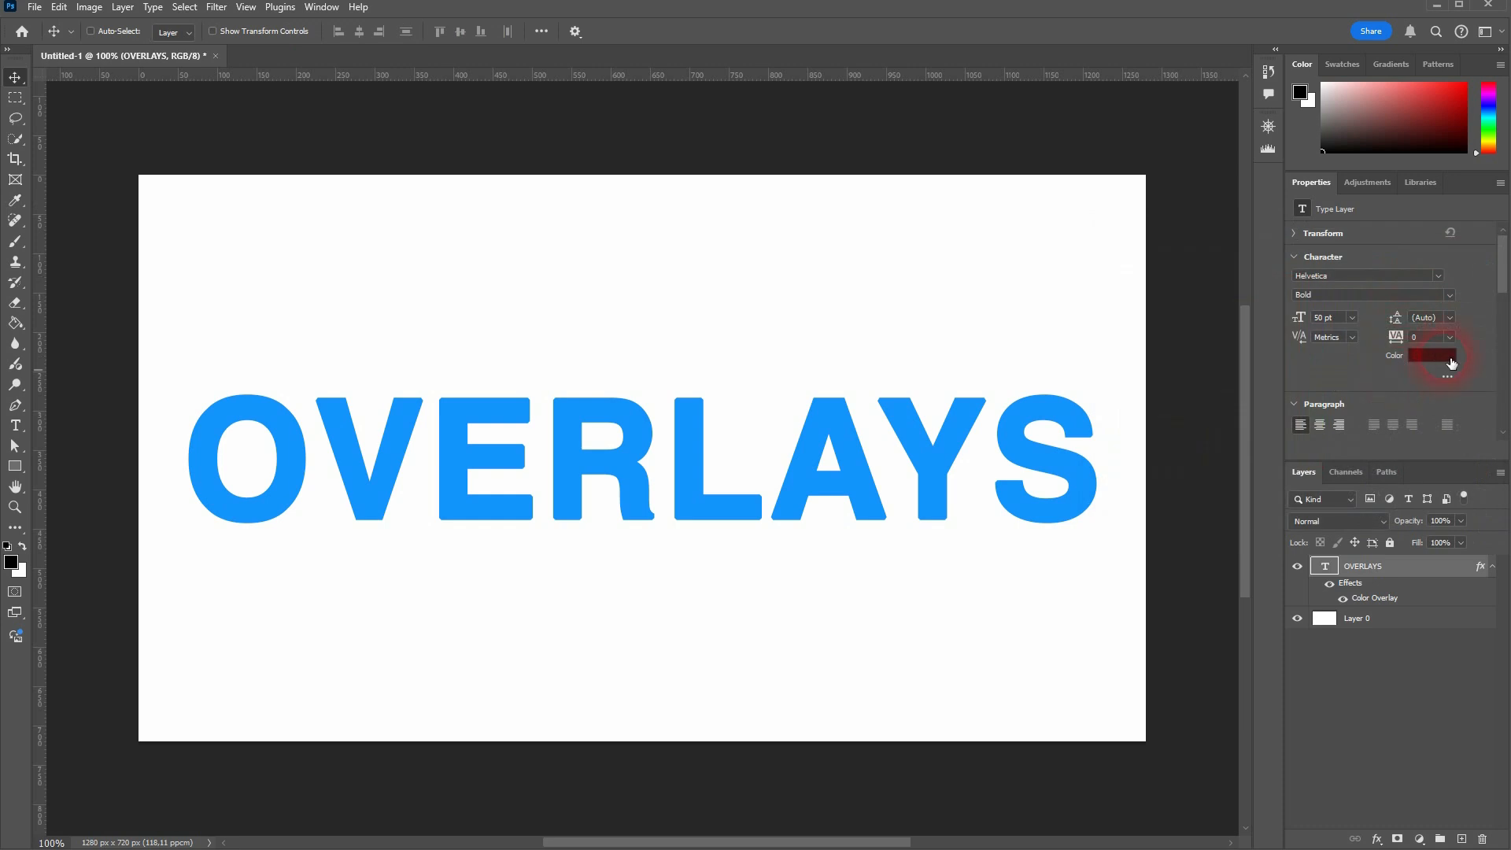
left_click(1346, 602)
left_click(1344, 600)
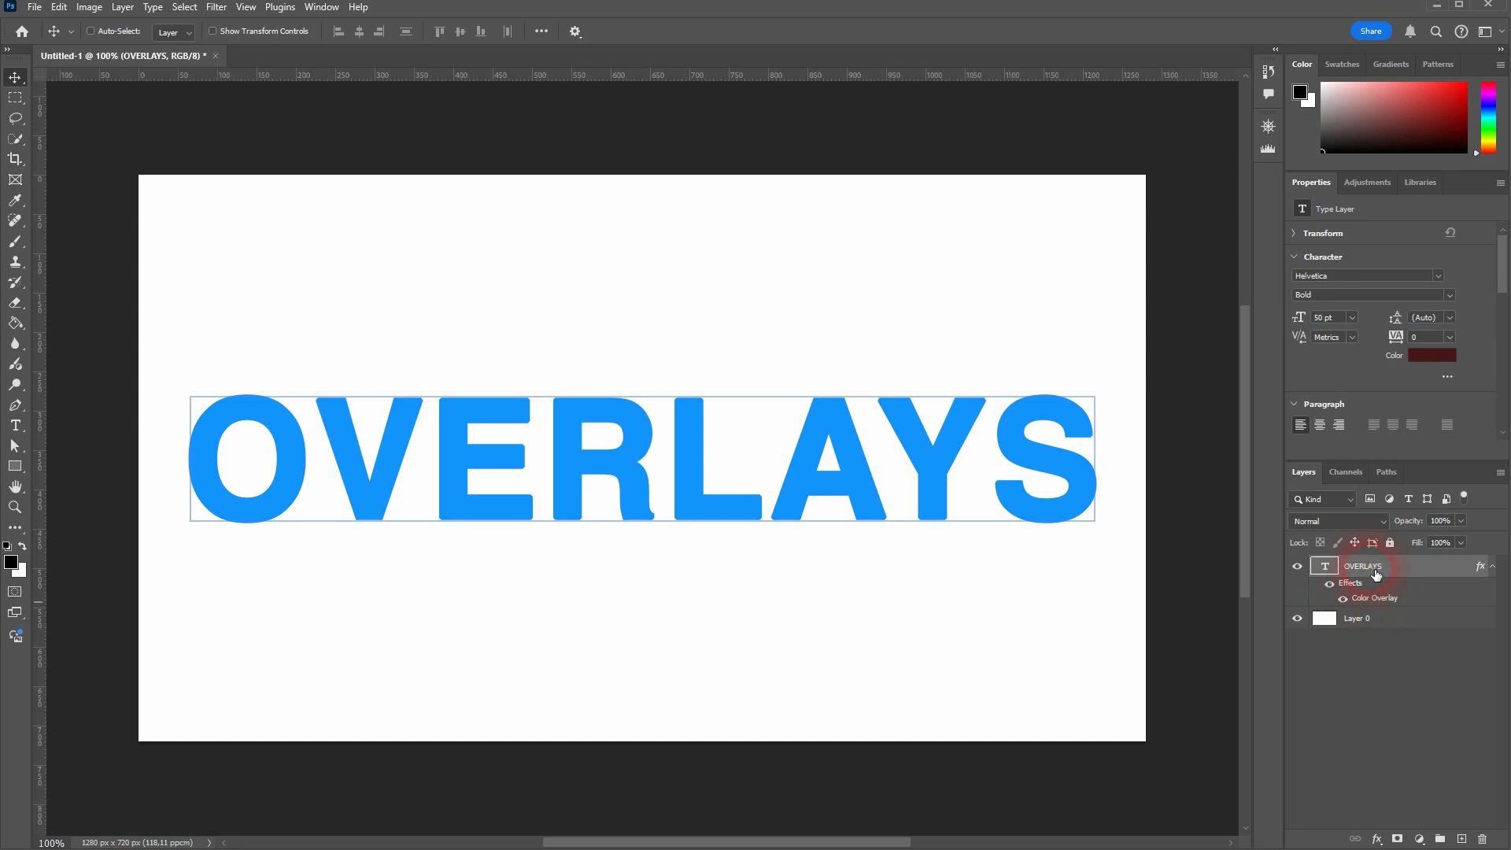
Step: Reopen the Color Overlay settings, try the Dissolve and Hard Mix blend modes, and return to Normal at 100% opacity
double_click(1374, 571)
double_click(1386, 600)
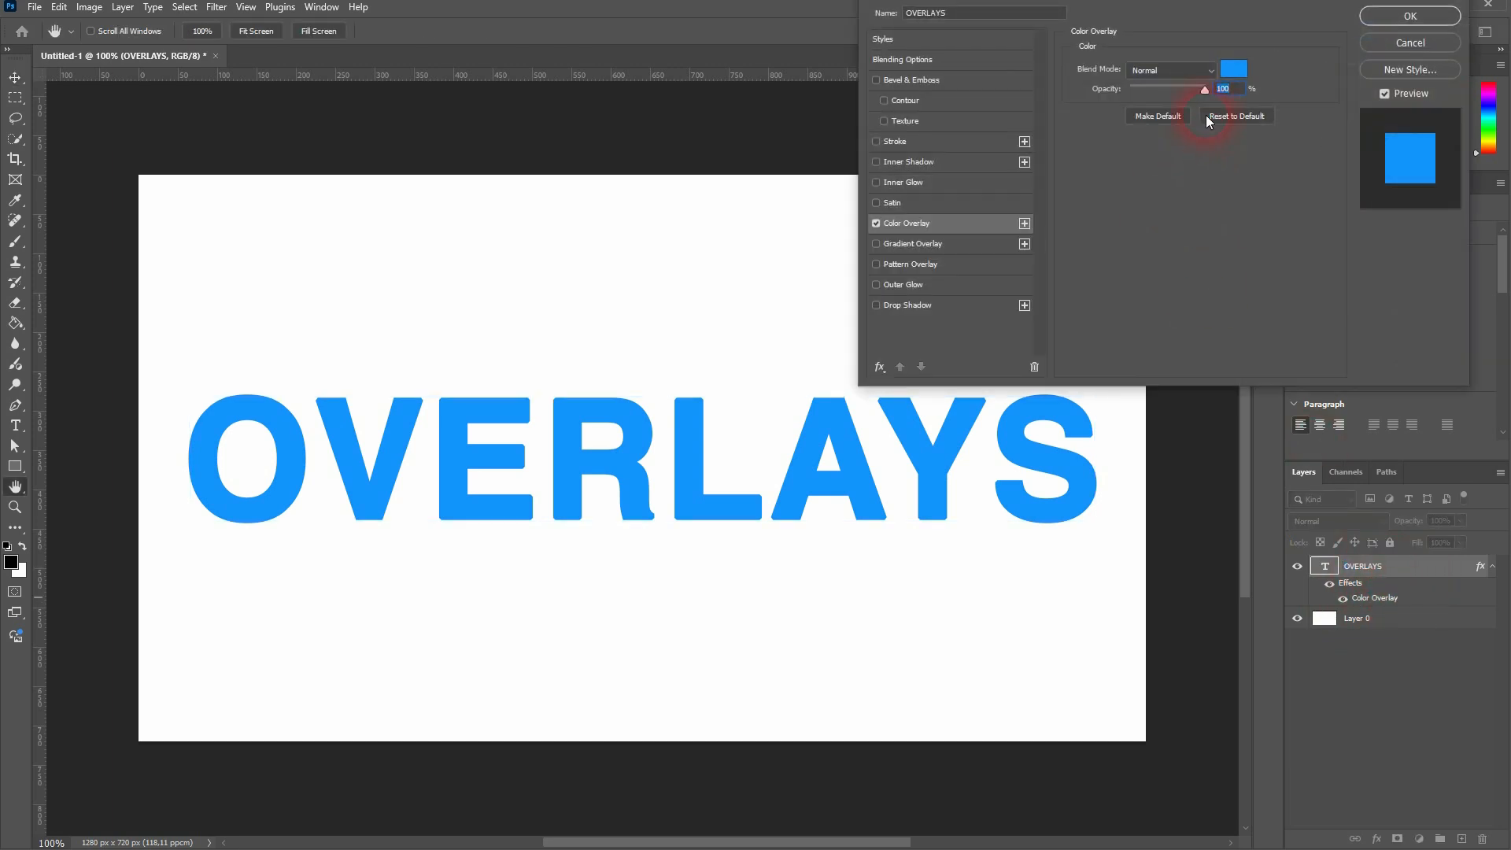
left_click(1177, 69)
left_click(1171, 94)
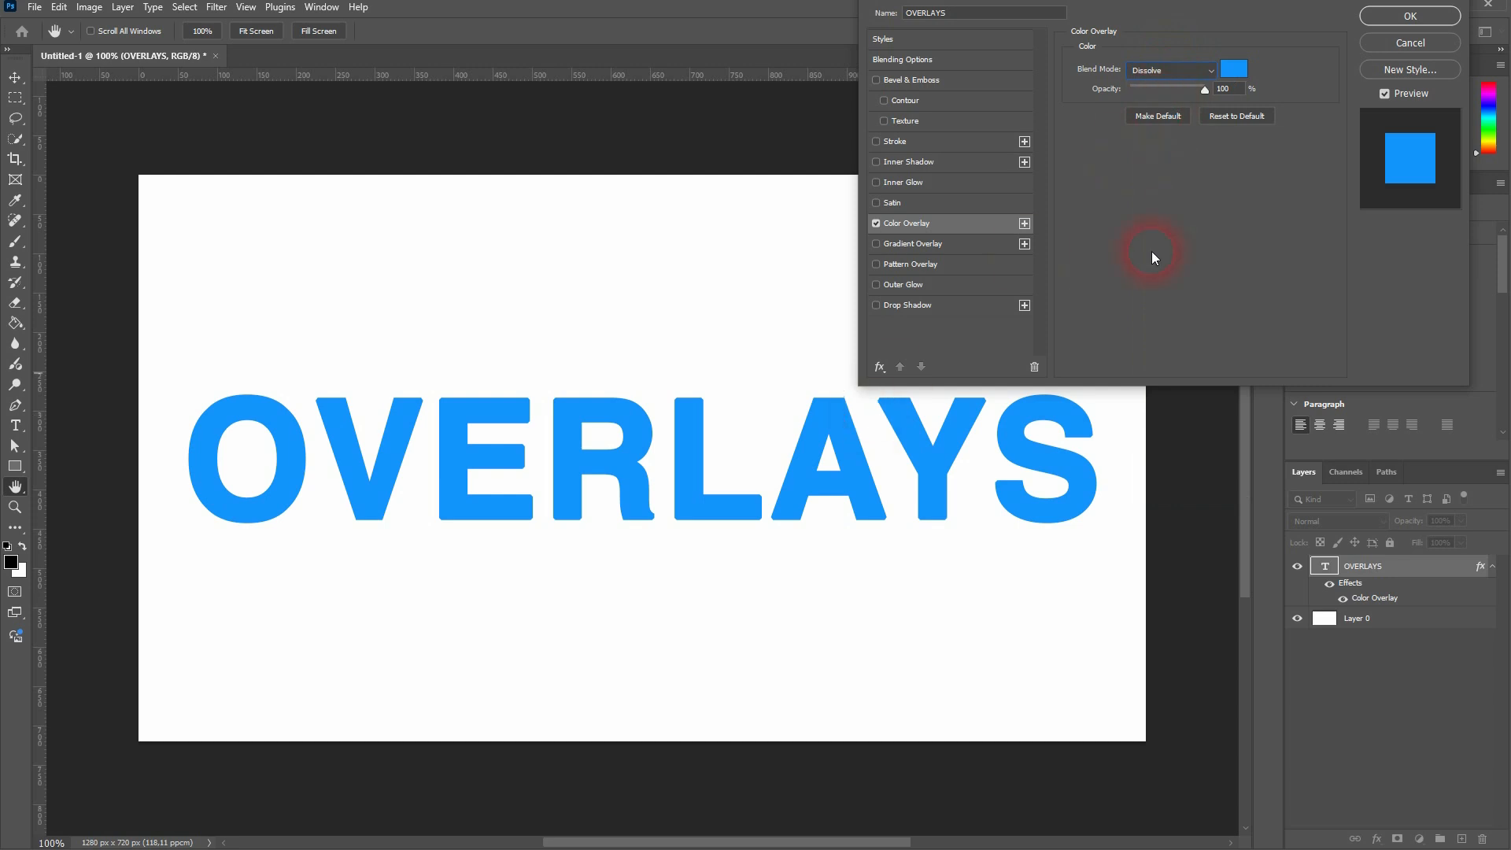
left_click(1173, 69)
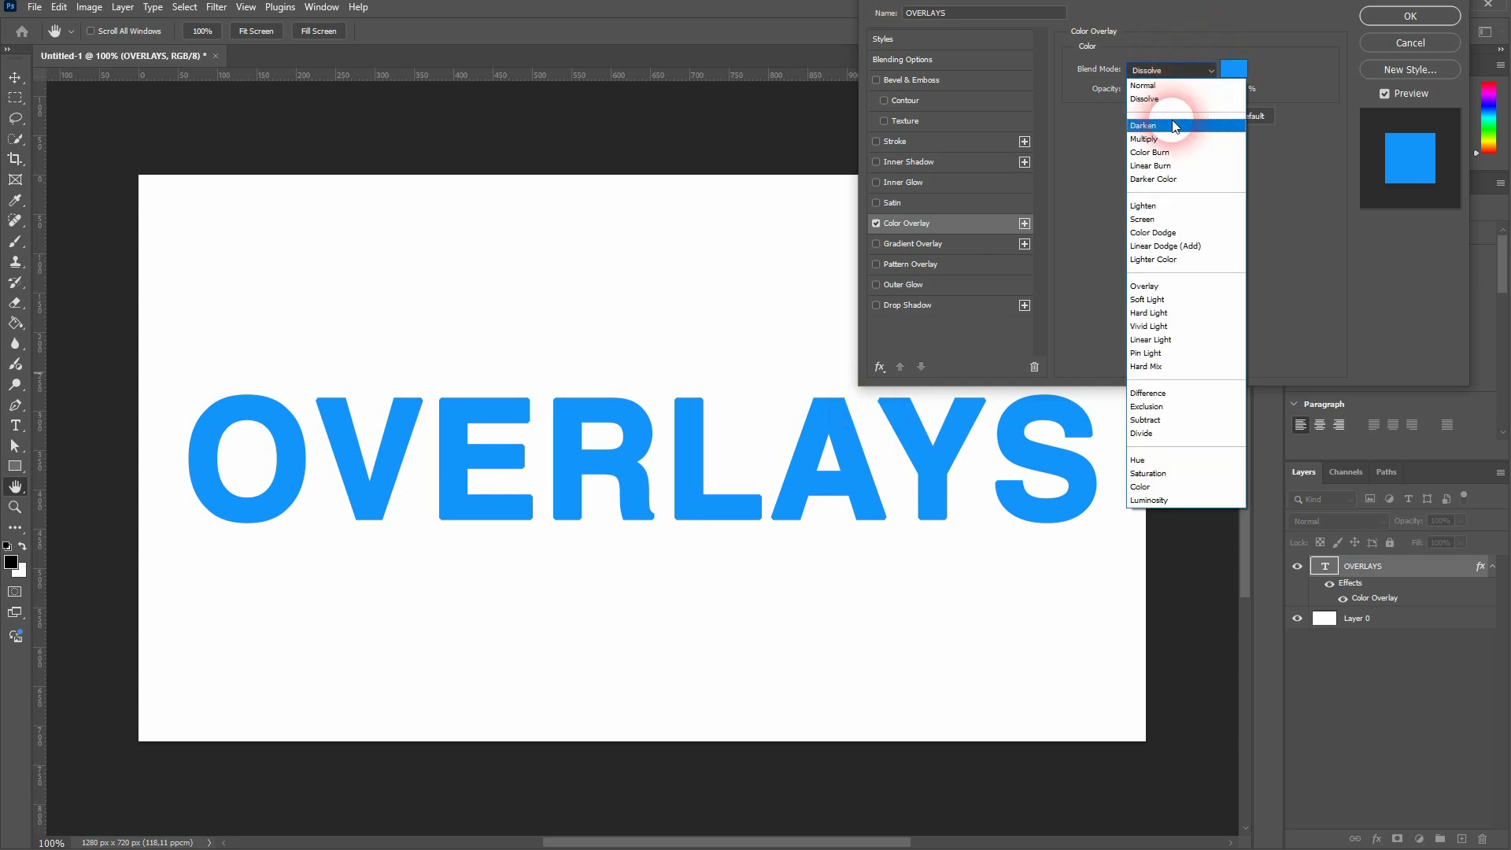
left_click(1192, 371)
left_click(1197, 69)
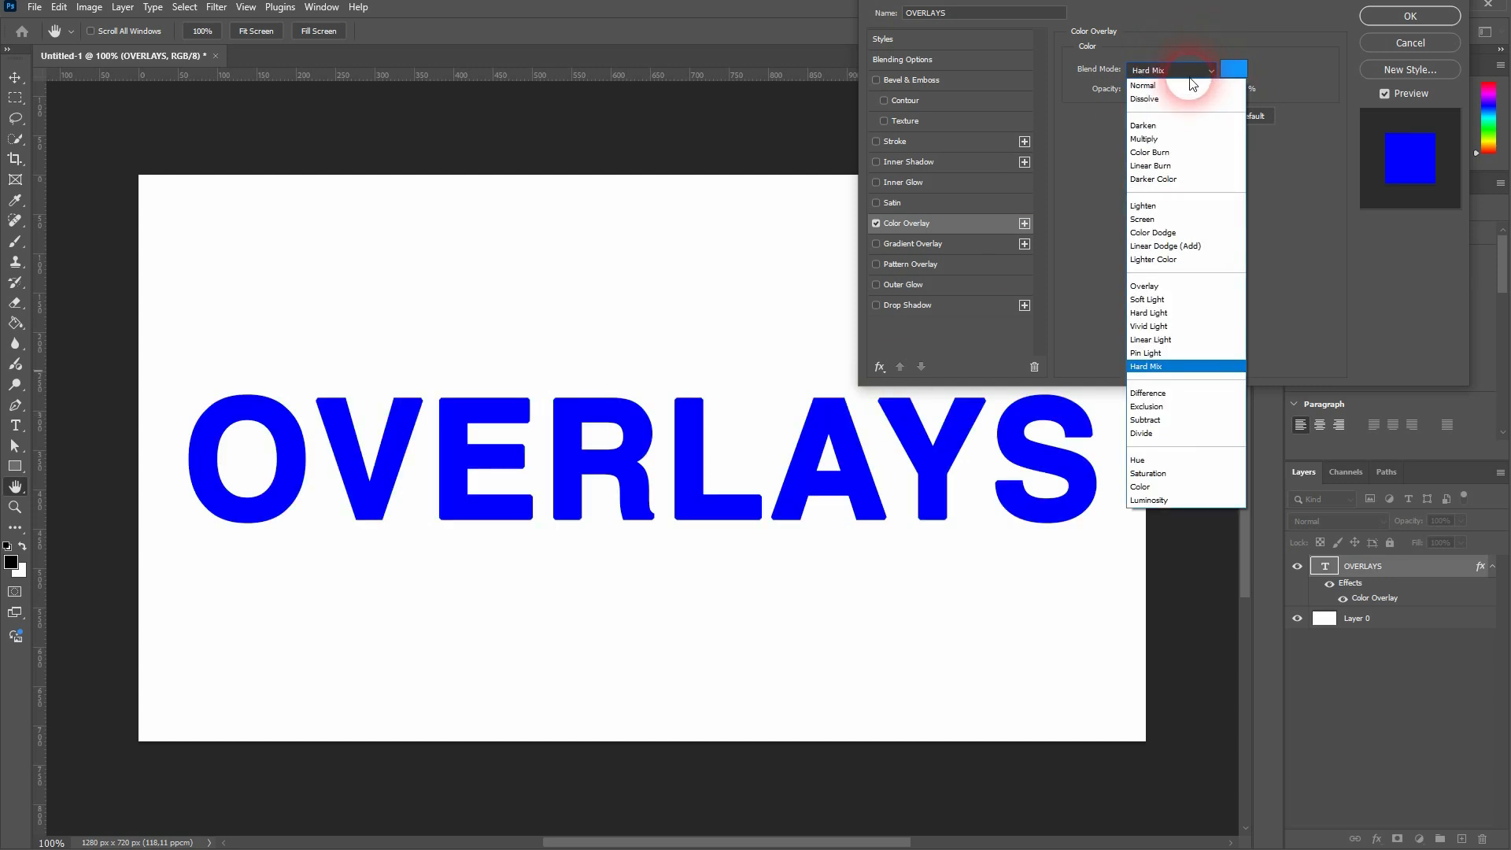
left_click(1184, 77)
left_click_drag(1205, 90, 1281, 98)
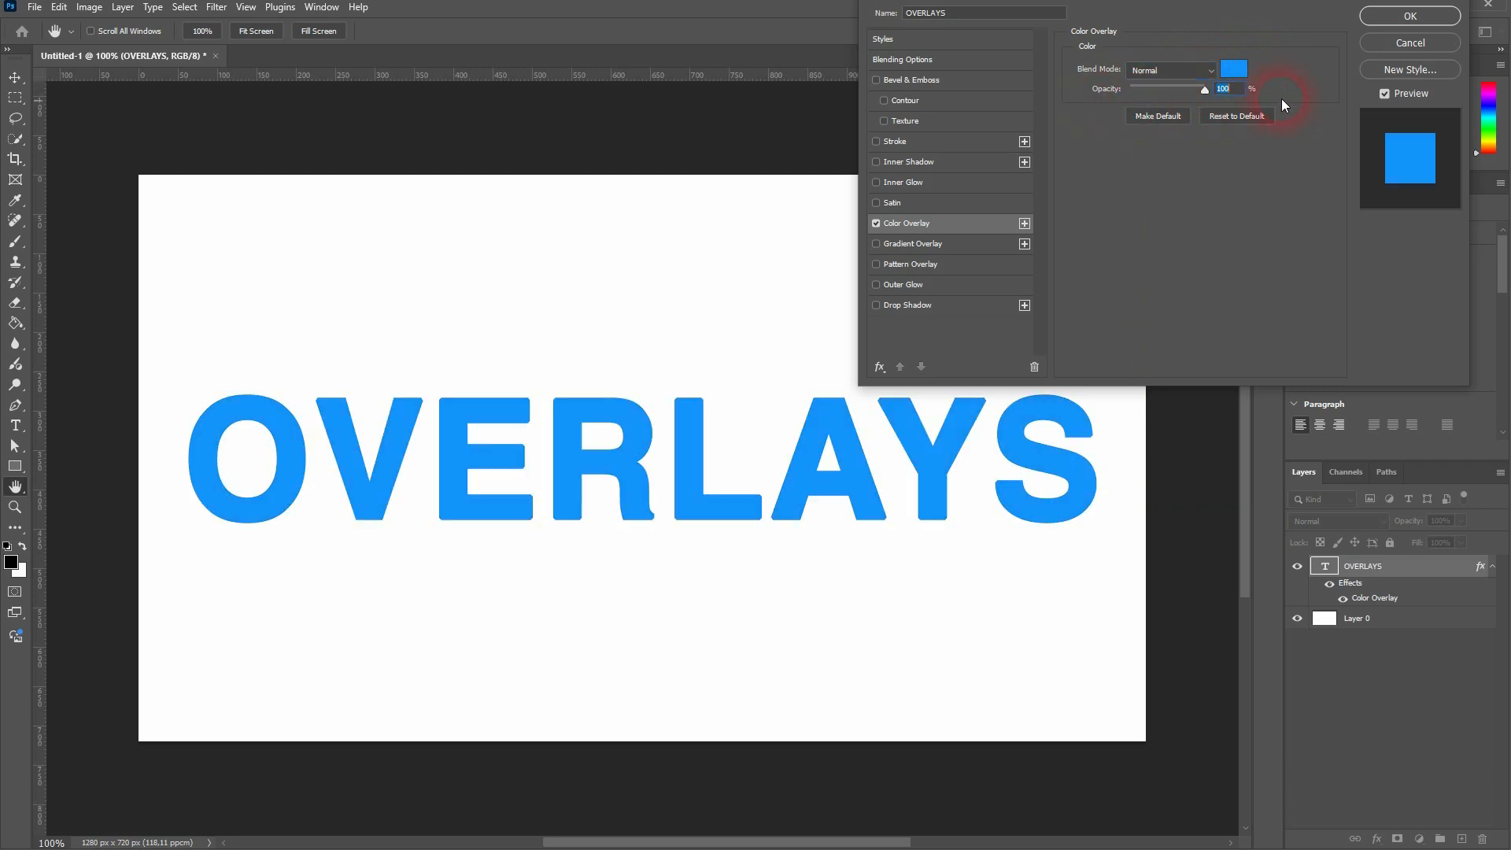
Step: Turn off the Color Overlay and enable the Gradient Overlay on the OVERLAYS layer
left_click(875, 224)
left_click(906, 244)
left_click(876, 244)
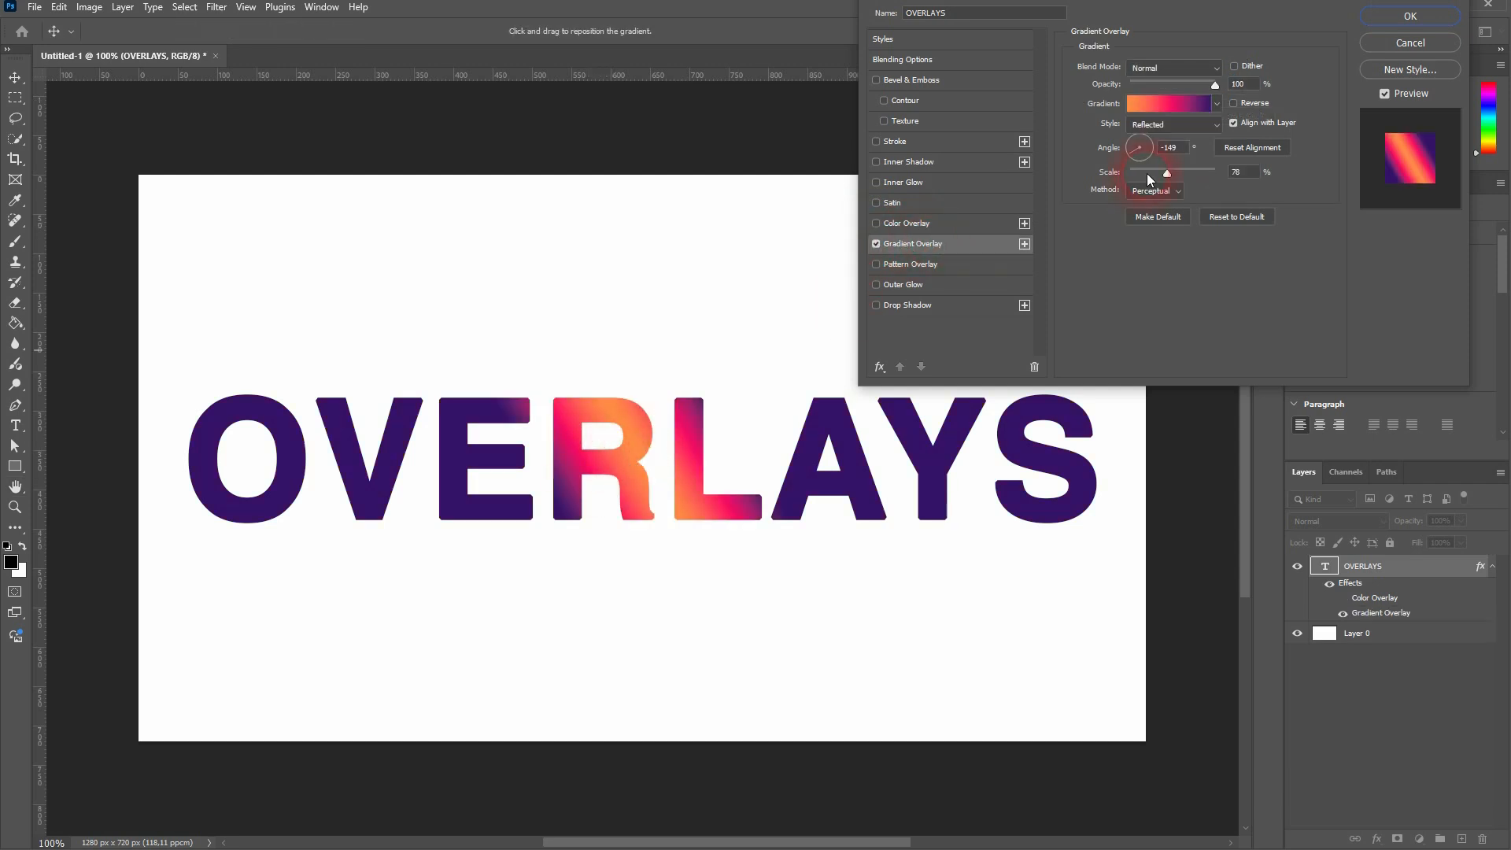
Step: Try black-to-white presets from the Basics group for the Gradient Overlay
left_click(1217, 107)
scroll(1195, 175, "down", 4)
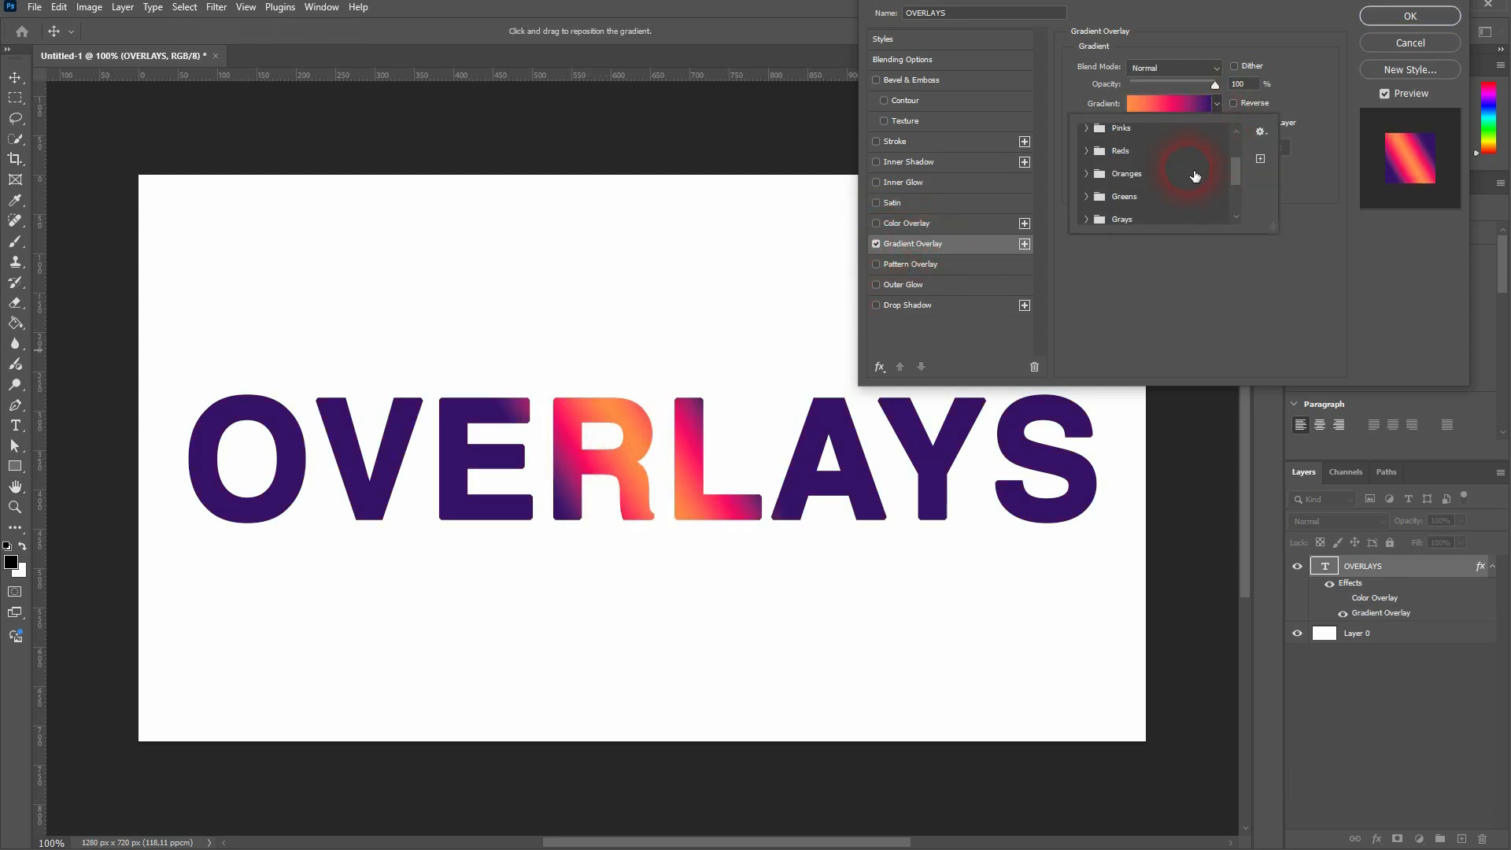
scroll(1194, 175, "up", 4)
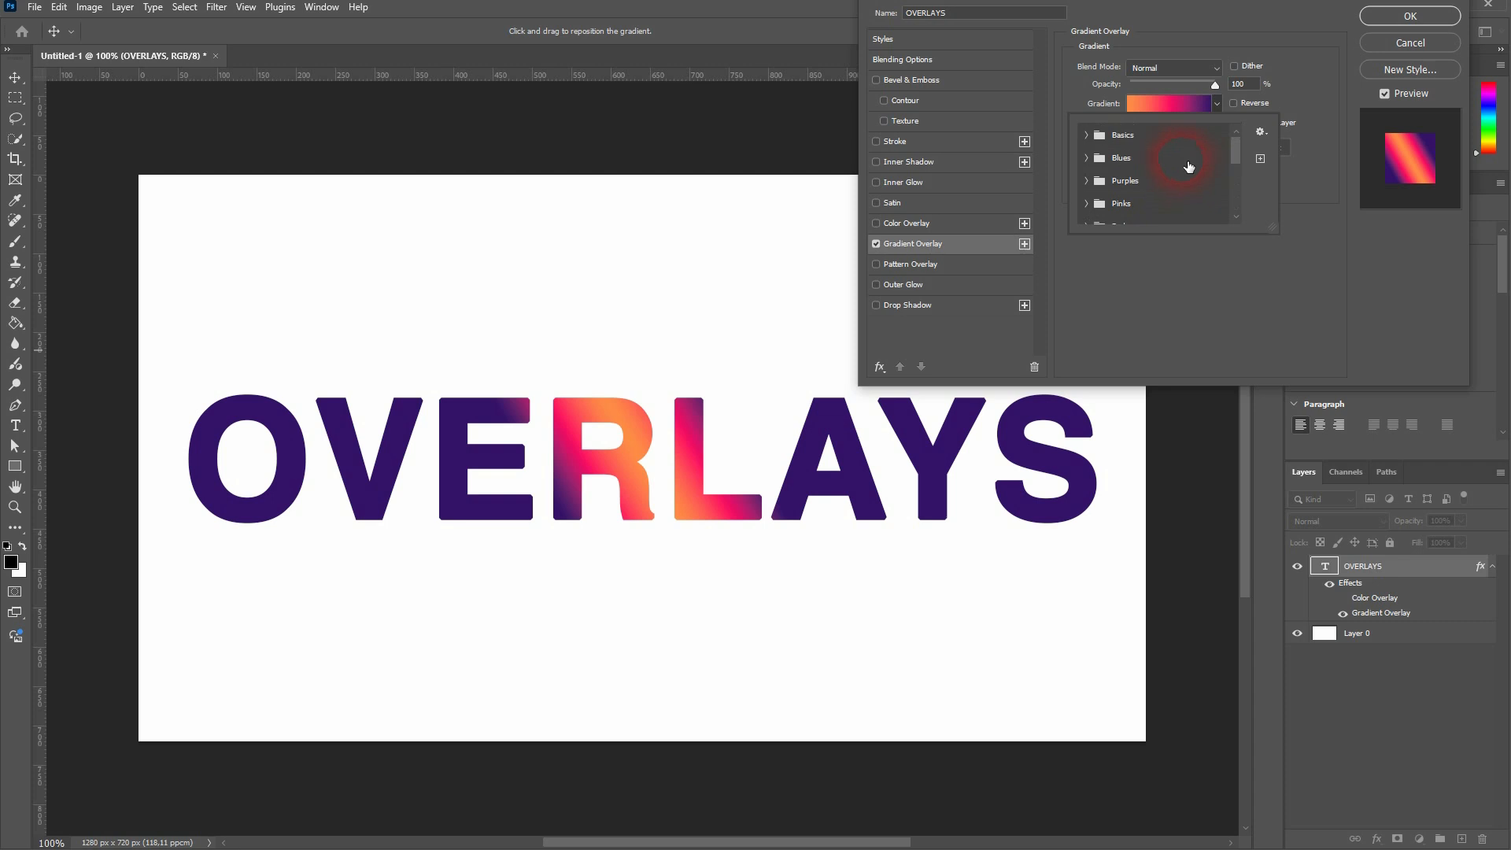
left_click(1088, 137)
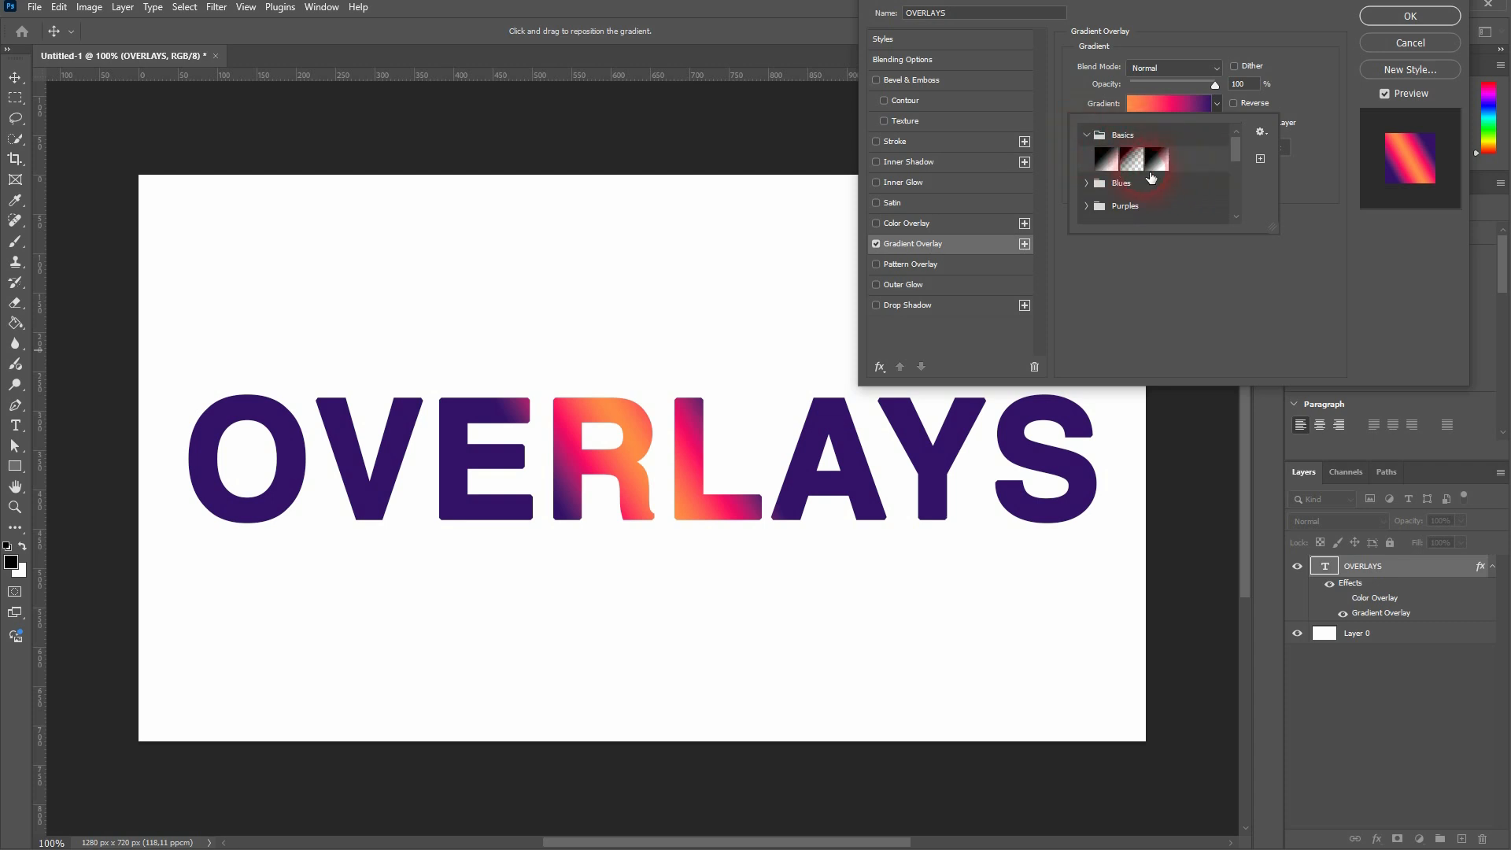
left_click(1106, 159)
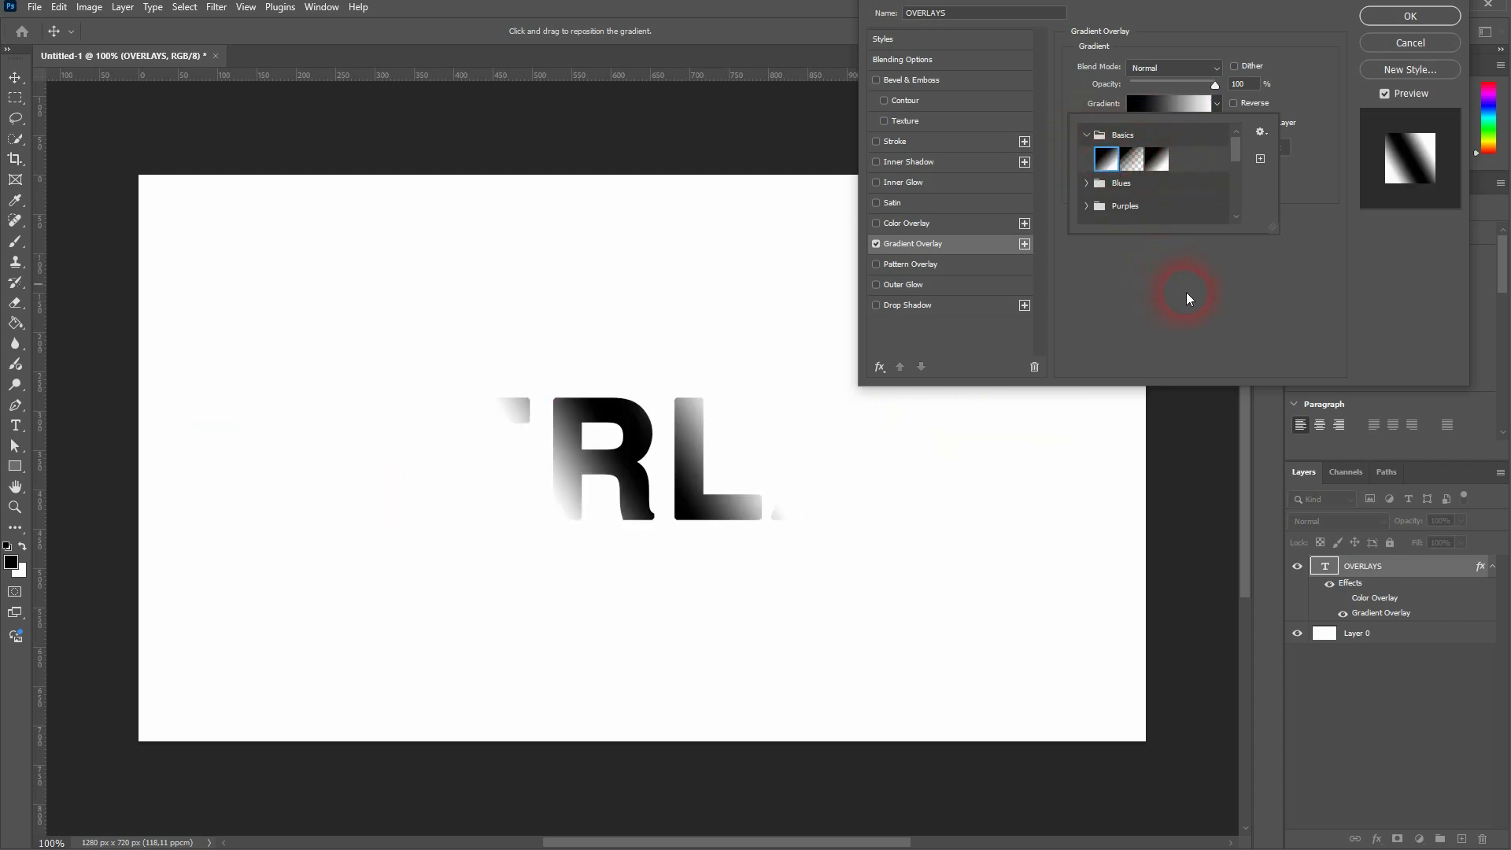
left_click(1157, 159)
Step: Apply the teal-to-purple preset from the Blues group to the Gradient Overlay
left_click(1087, 182)
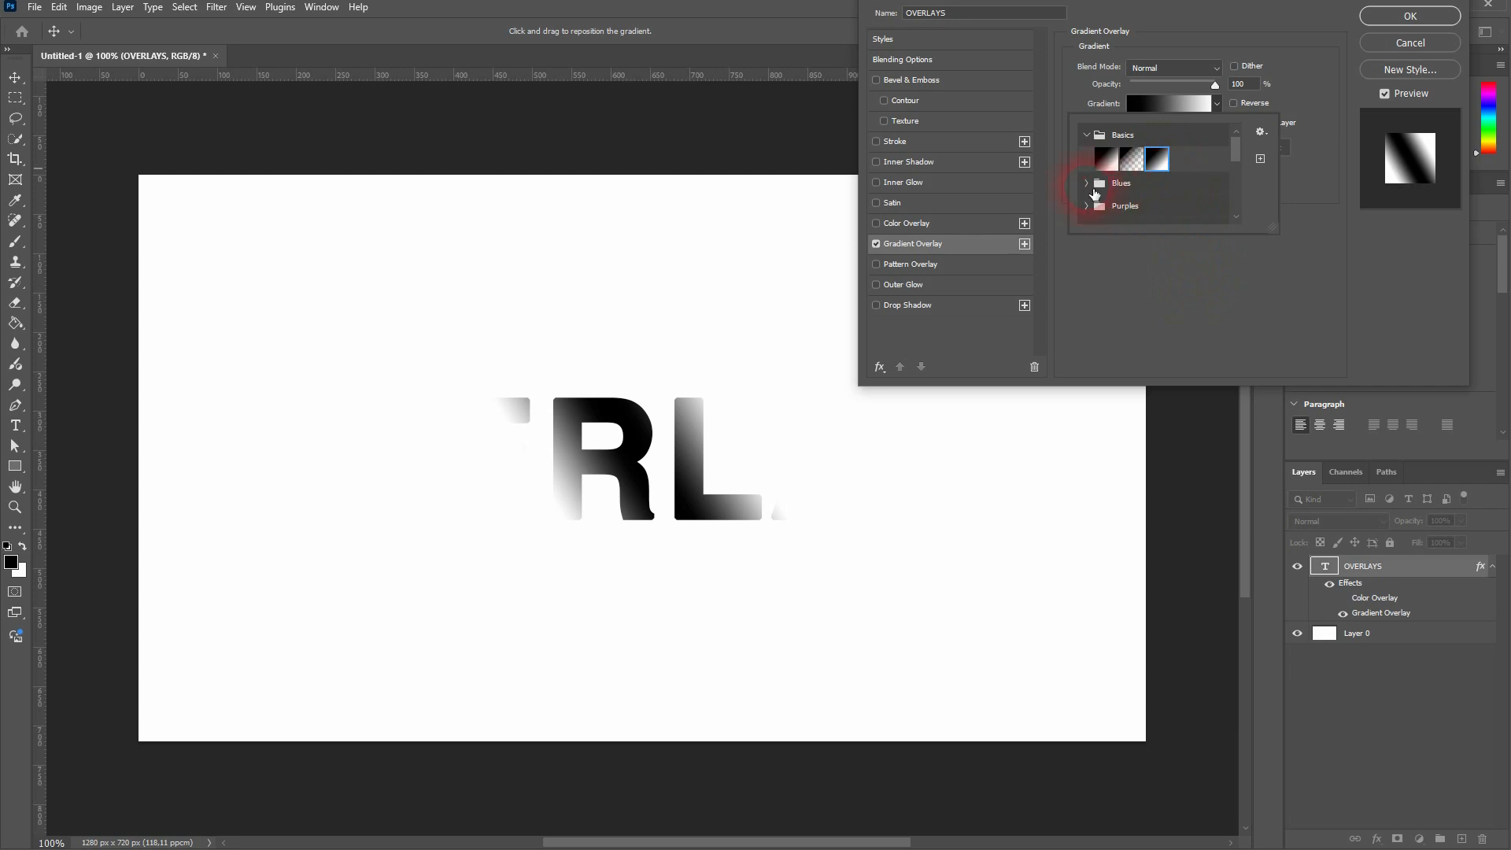
left_click(1157, 209)
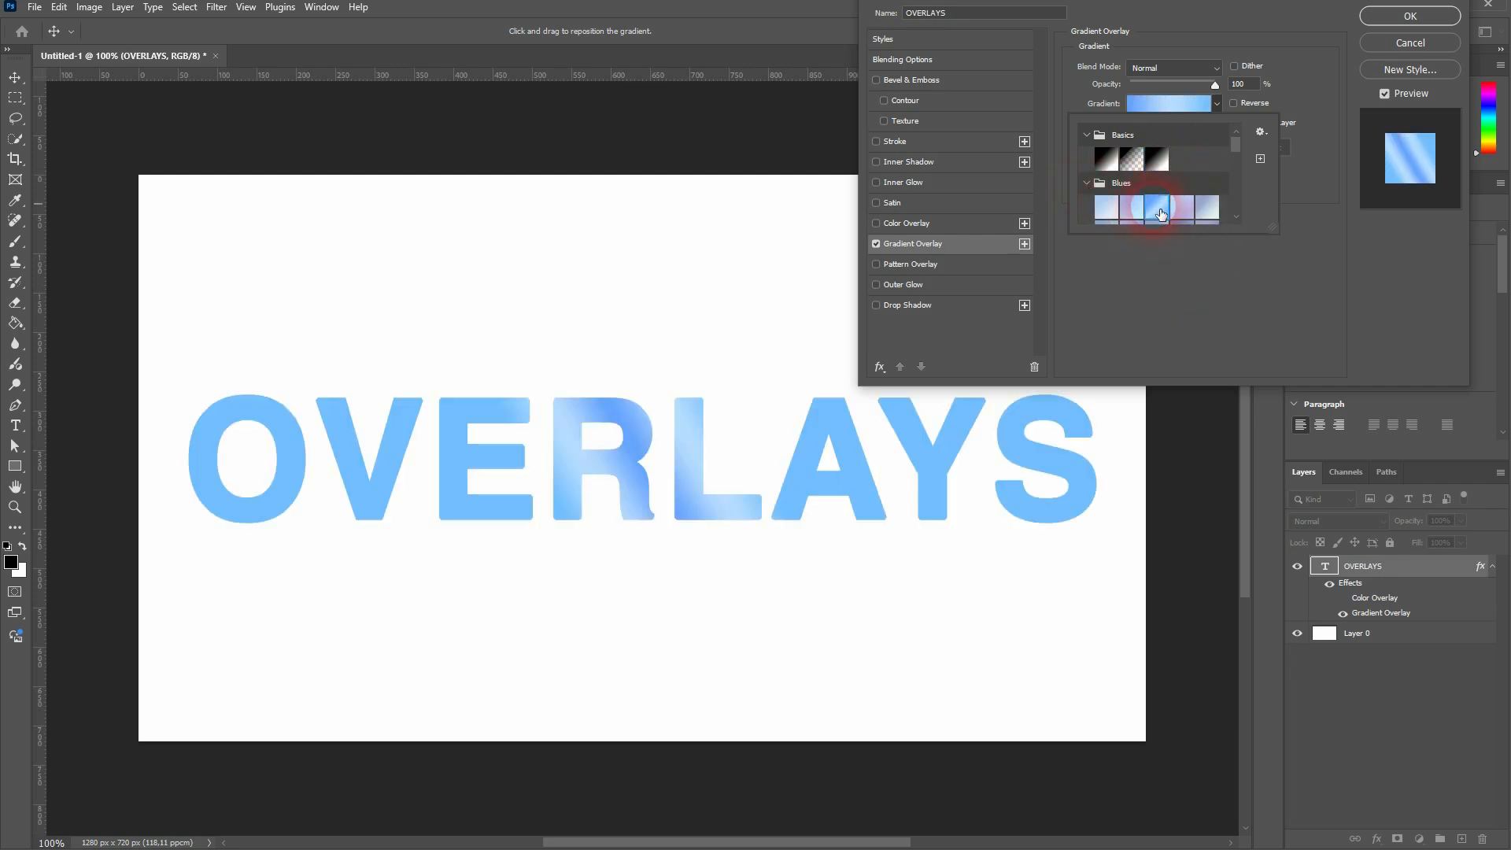
left_click(1122, 269)
scroll(1161, 196, "down", 5)
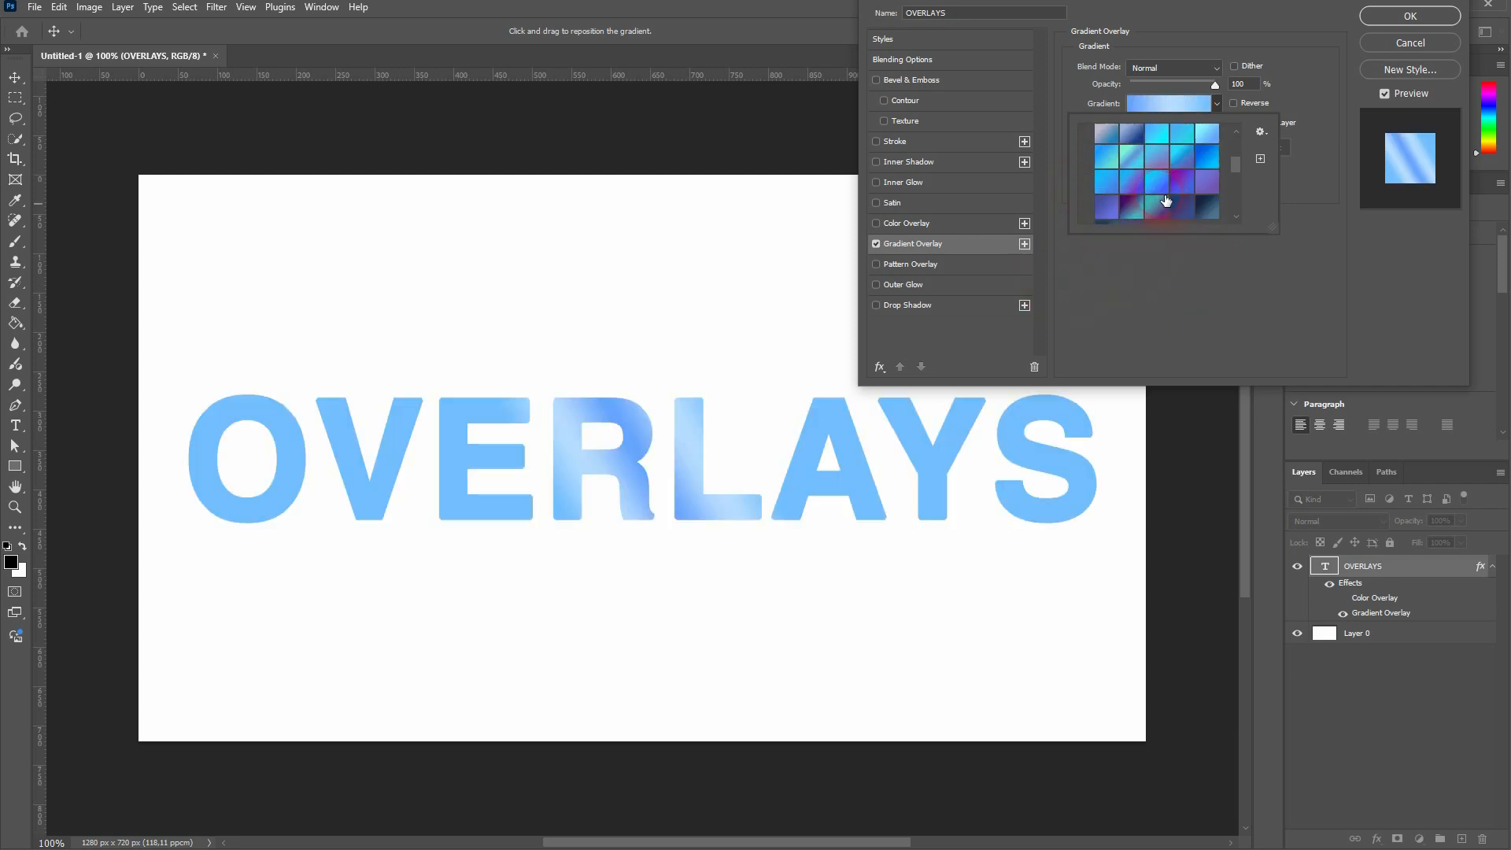
left_click(1167, 214)
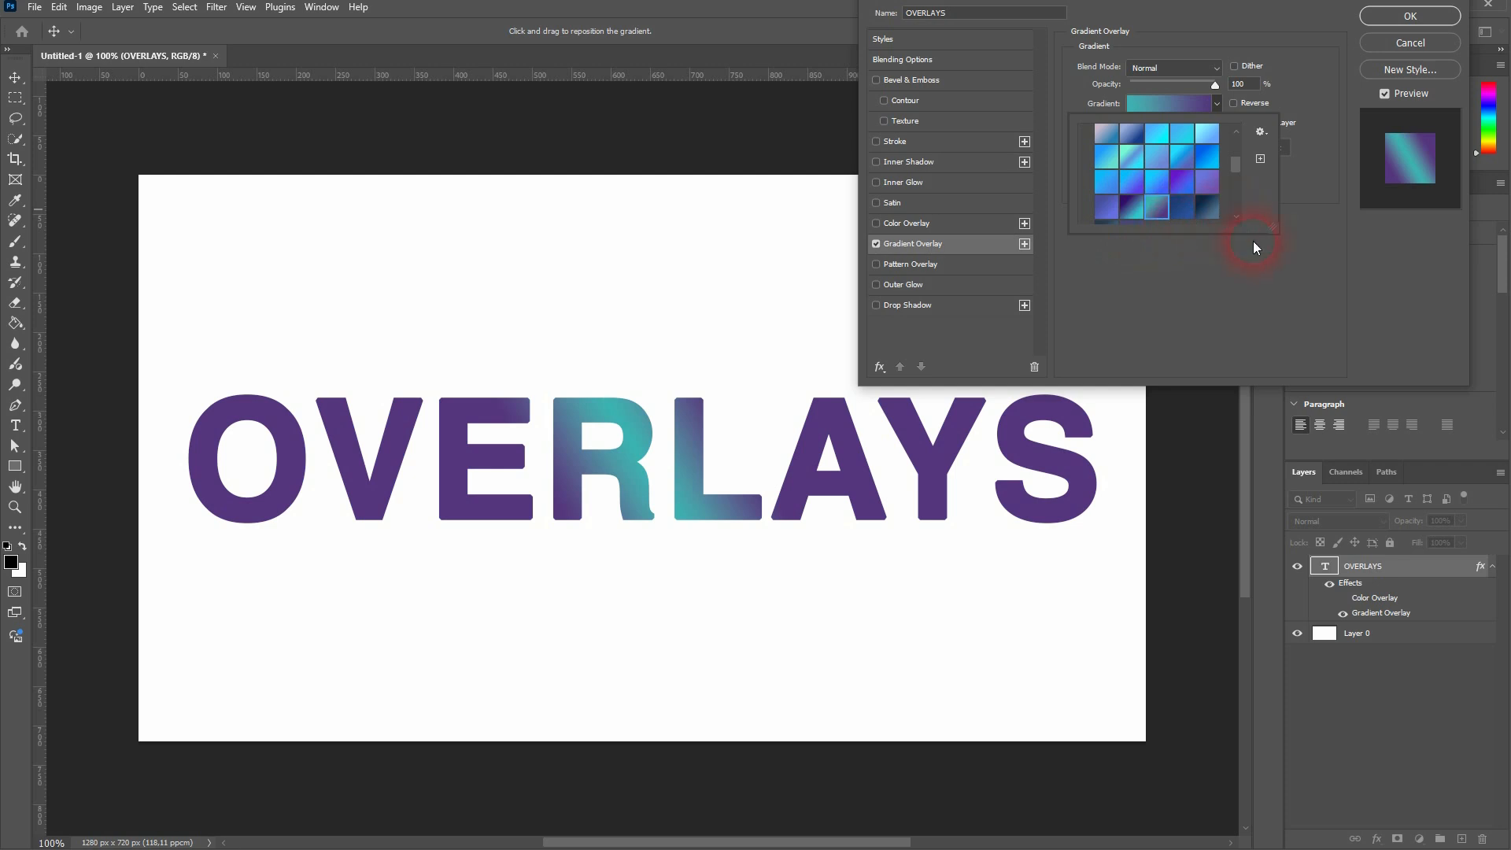
left_click(1270, 277)
Step: Set the Gradient Overlay to Linear style with 105% scale and a 100° angle, and reposition the gradient across the text
left_click(1186, 124)
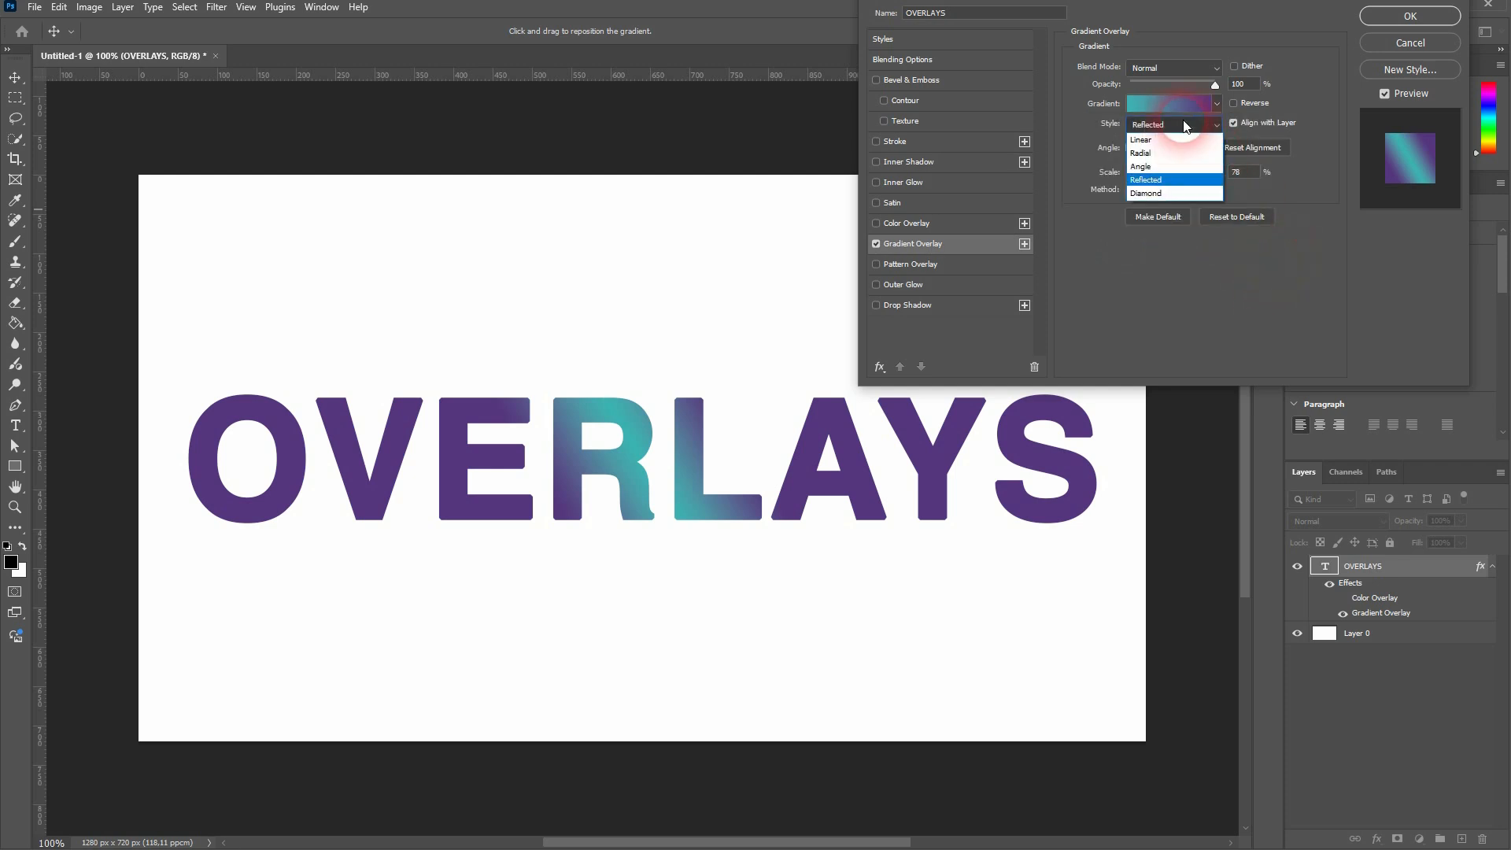
left_click(1178, 142)
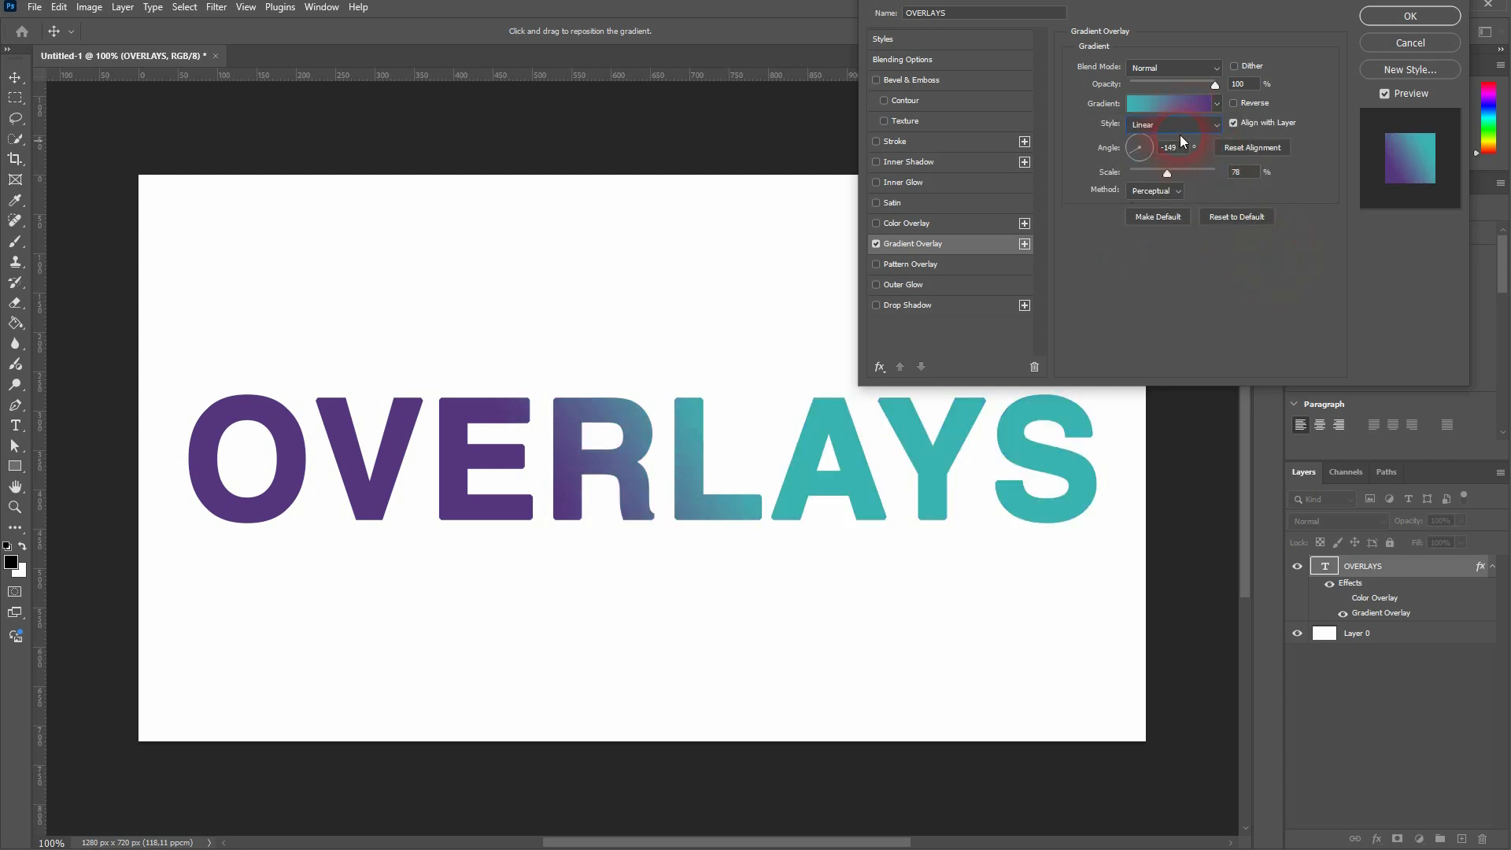
left_click_drag(811, 338, 709, 472)
left_click(1037, 338)
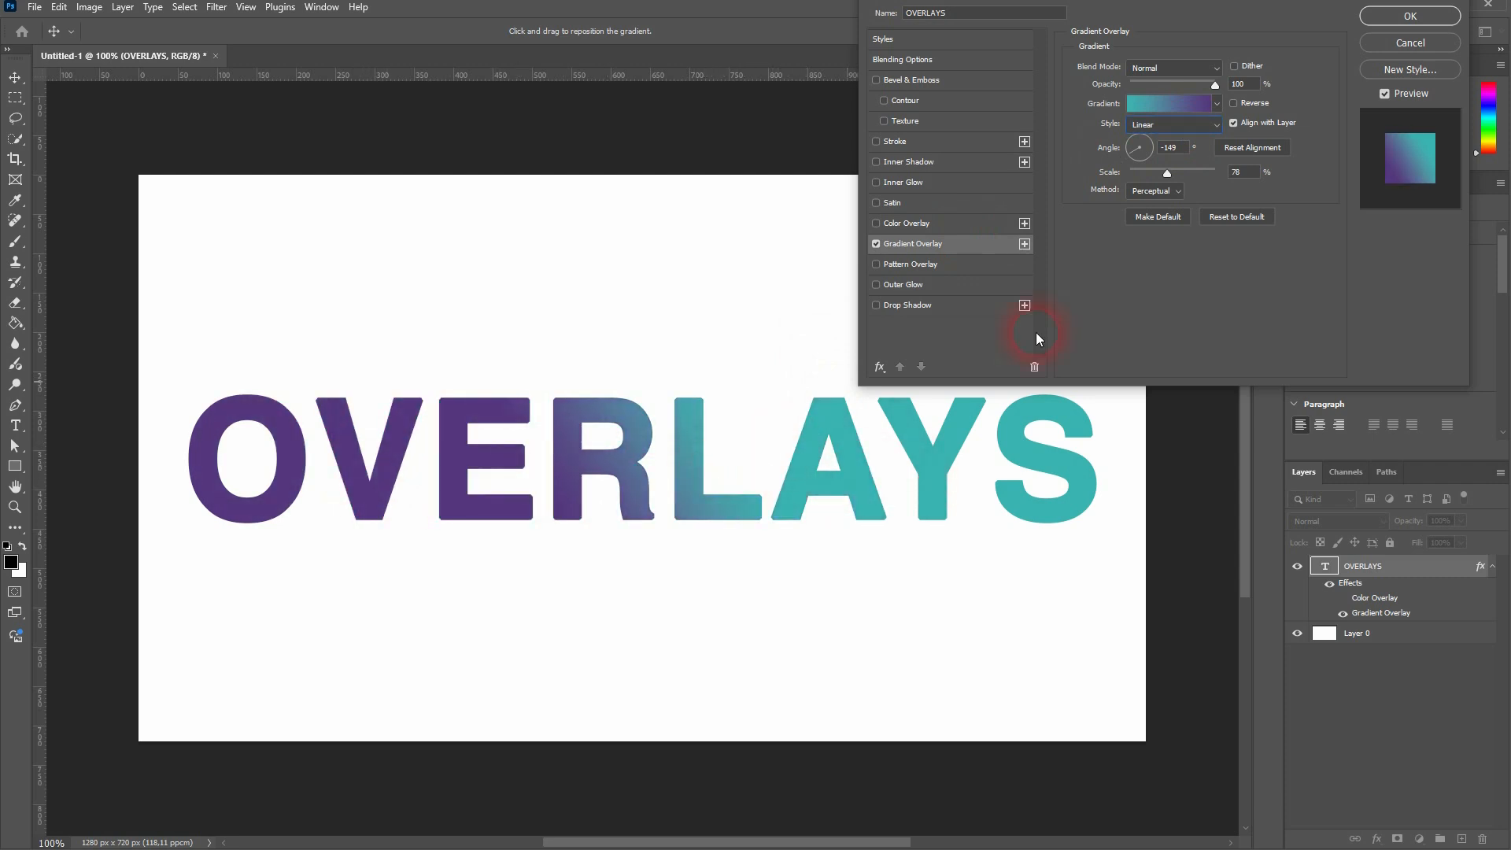
left_click_drag(1168, 176, 1140, 140)
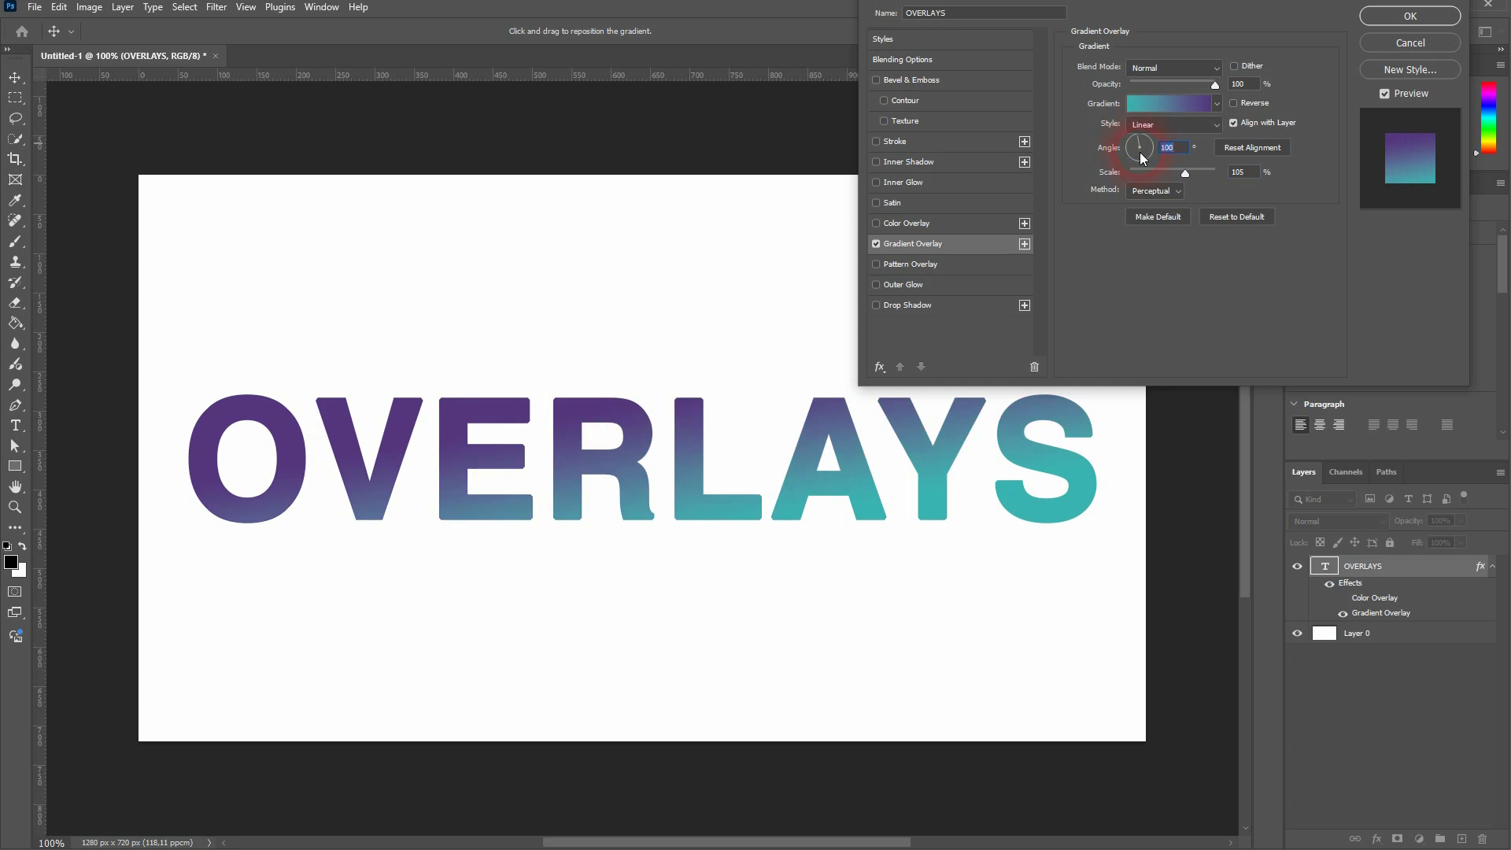
left_click_drag(664, 573, 598, 465)
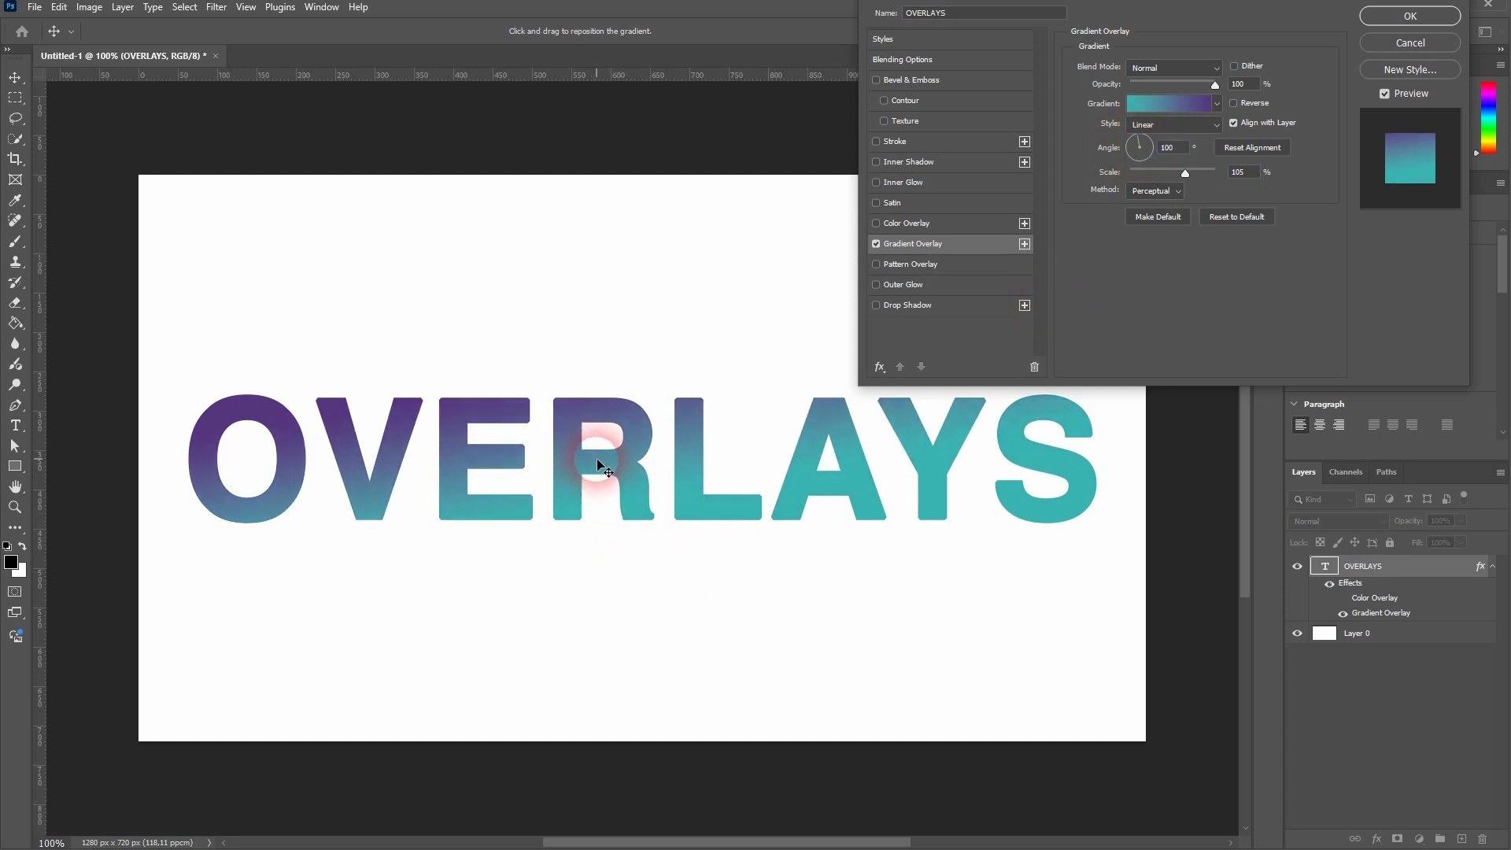
Step: Replace the Gradient Overlay on the OVERLAYS layer with a Pattern Overlay and reposition the leafy pattern within the text
left_click(1076, 351)
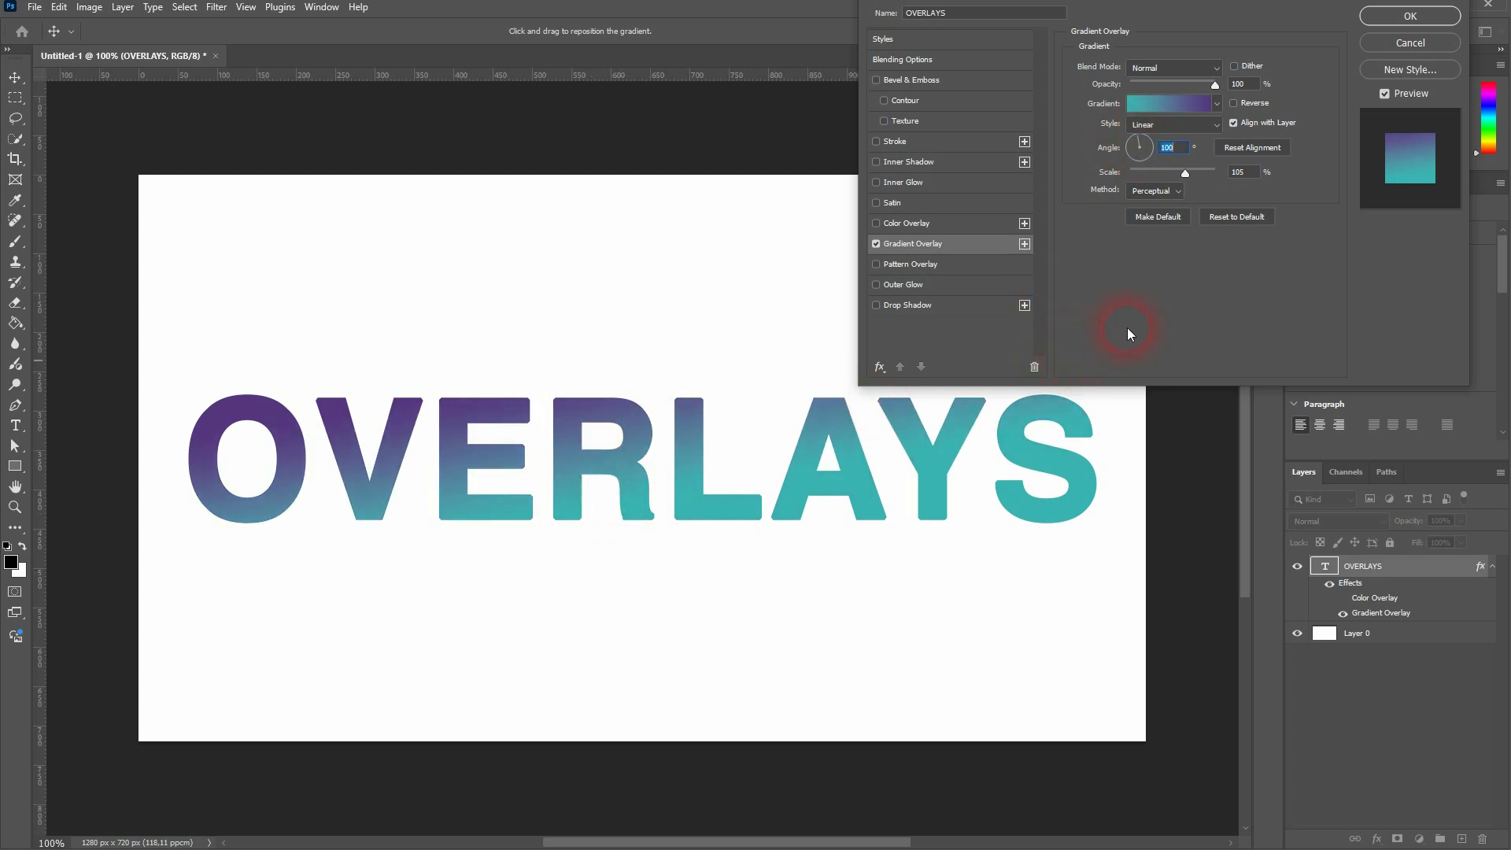
left_click(876, 244)
left_click(876, 265)
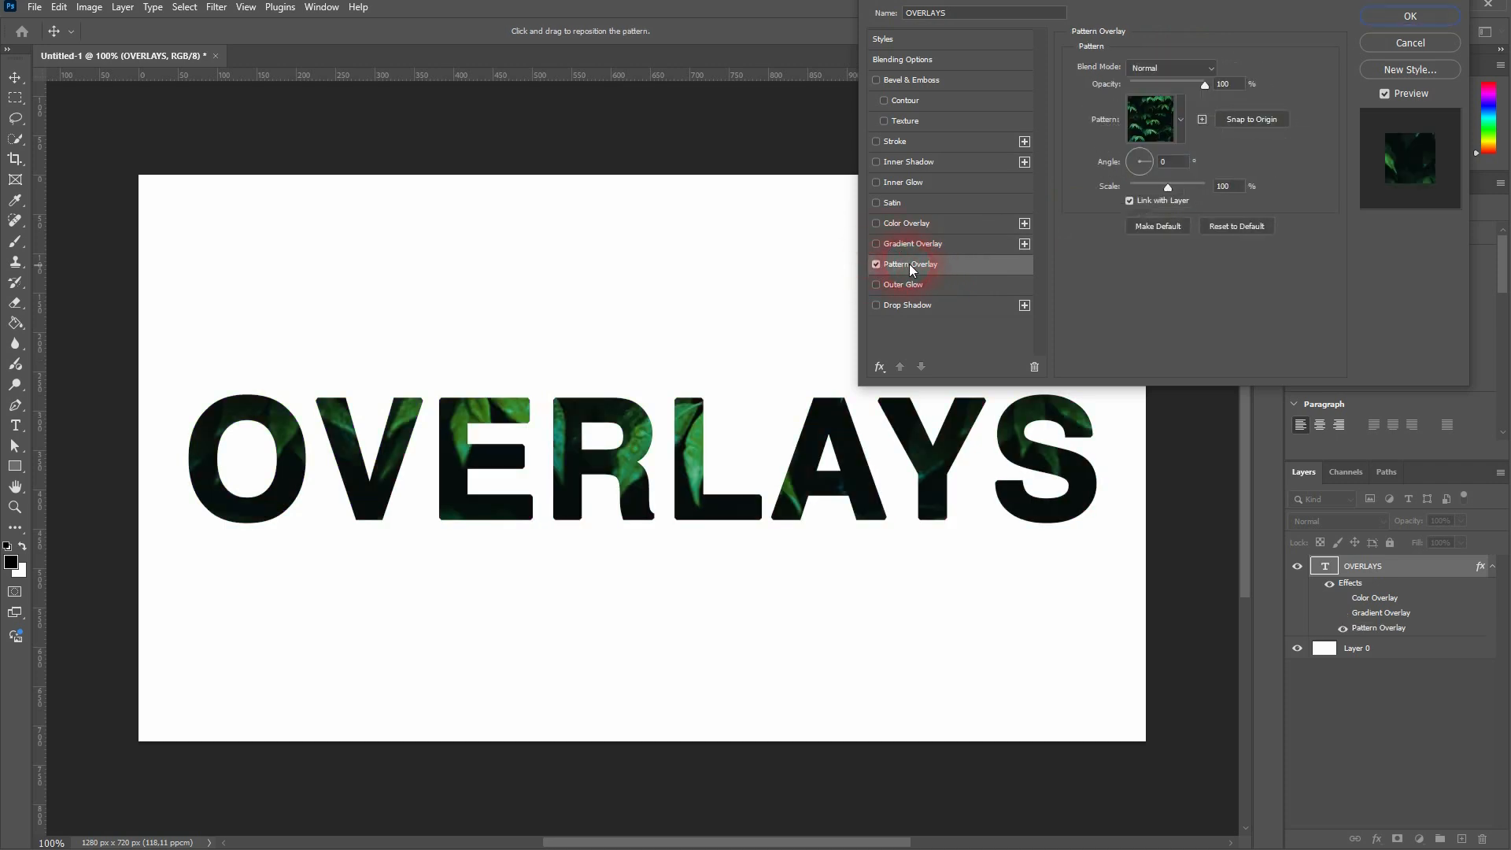
left_click_drag(630, 439, 644, 504)
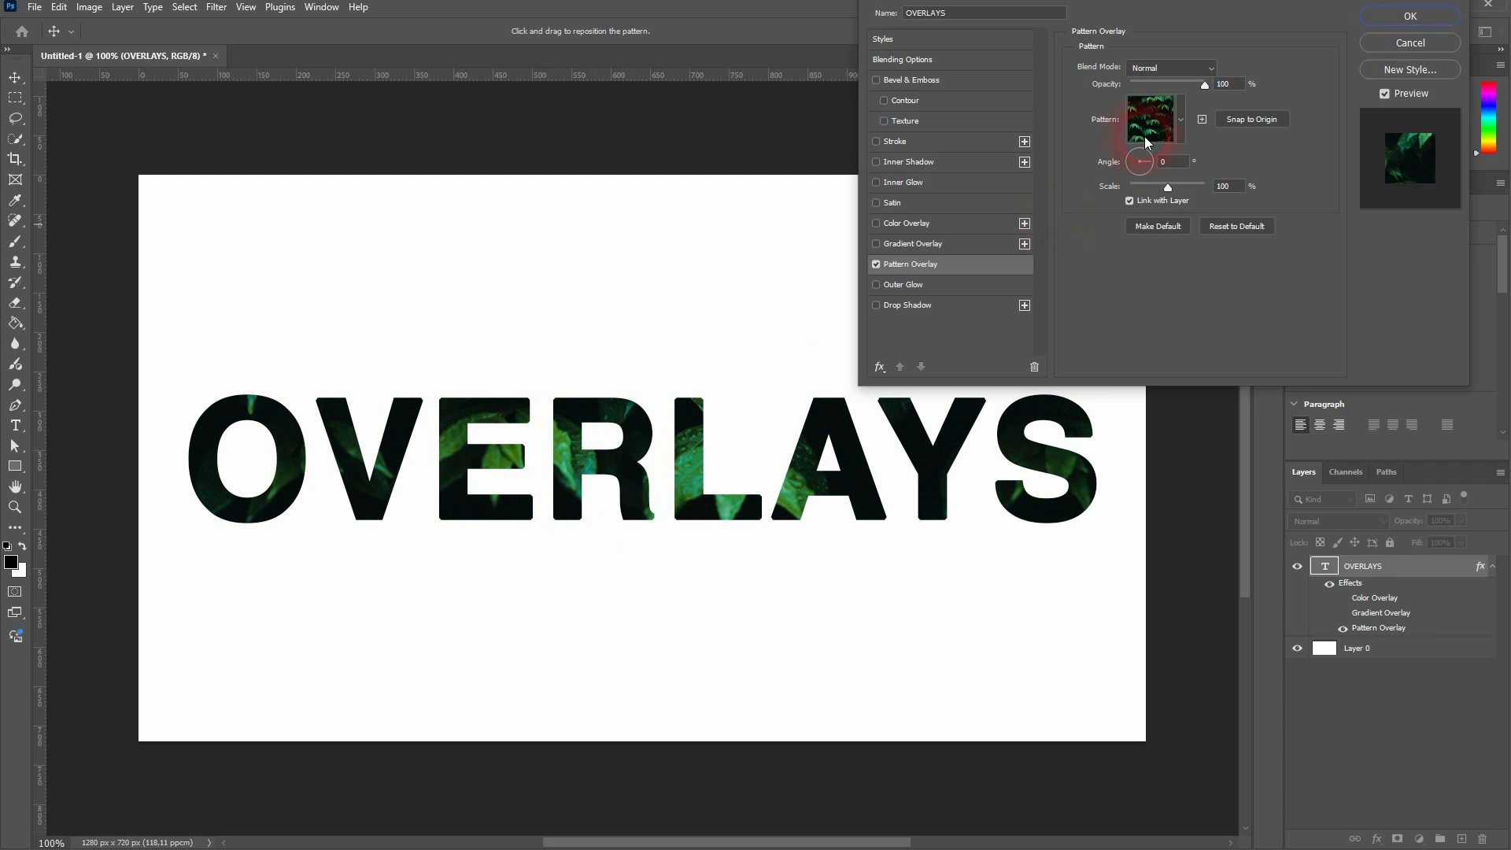
Step: Try the blue pattern from the Water group for the Pattern Overlay
left_click(1178, 126)
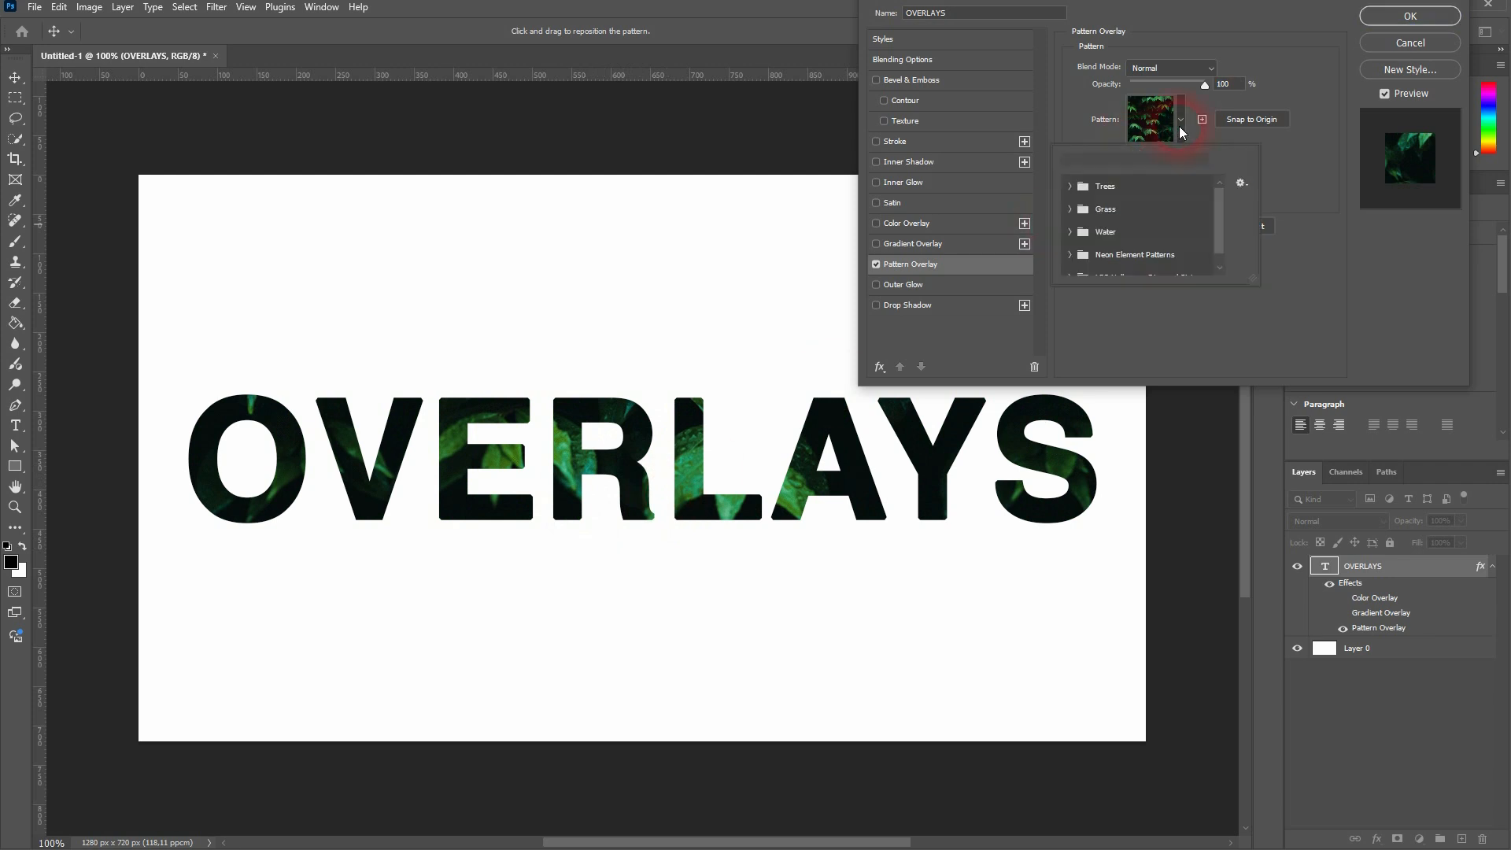
left_click(1071, 232)
left_click(1089, 256)
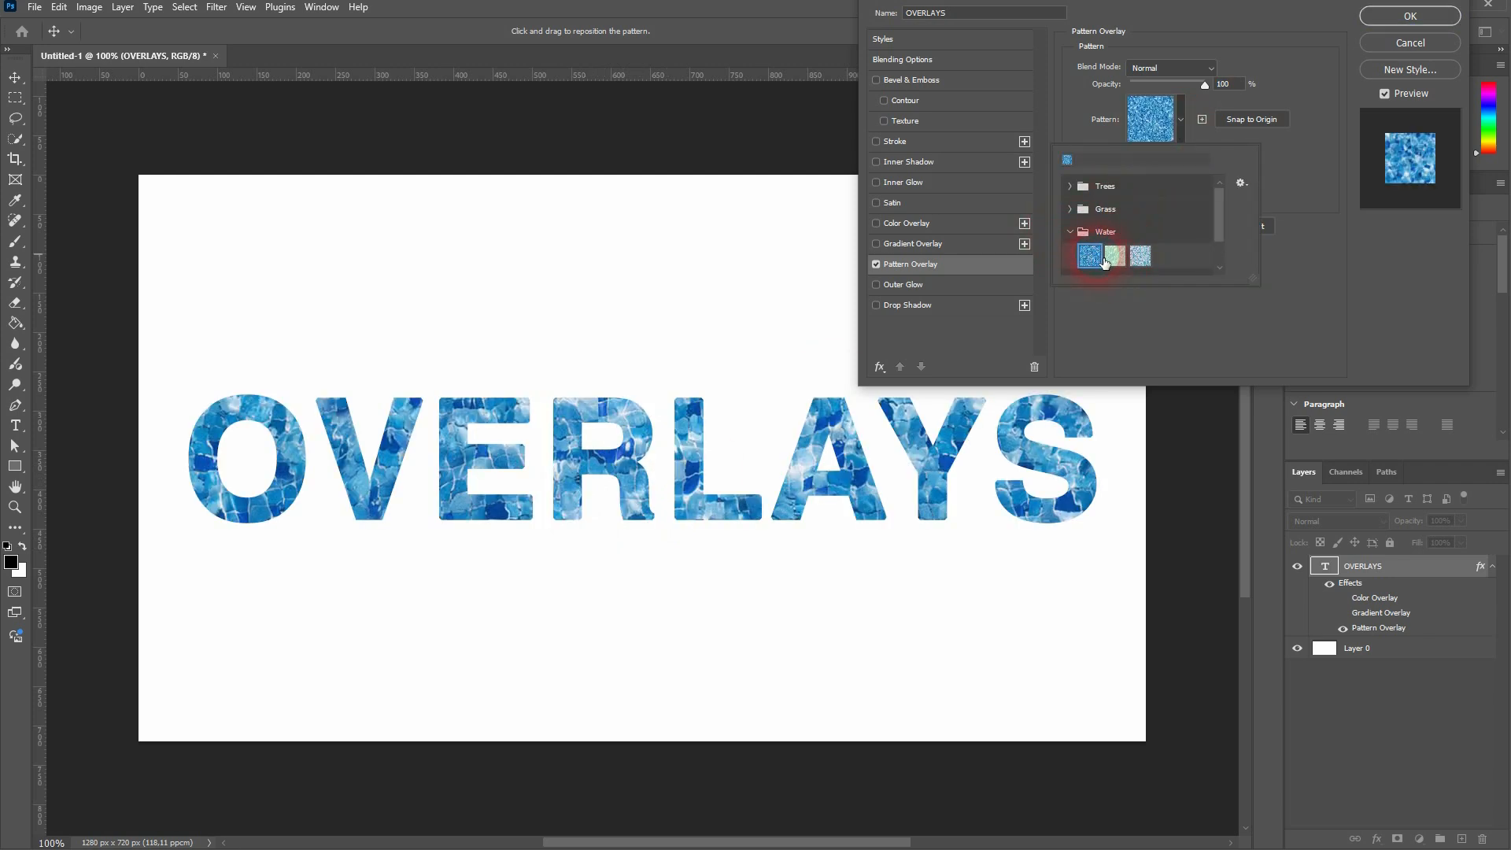
Step: Apply the orange, green and black stripe pattern from the LRS Halloween Diagonal Stripes group to the Pattern Overlay
scroll(1187, 223, "down", 2)
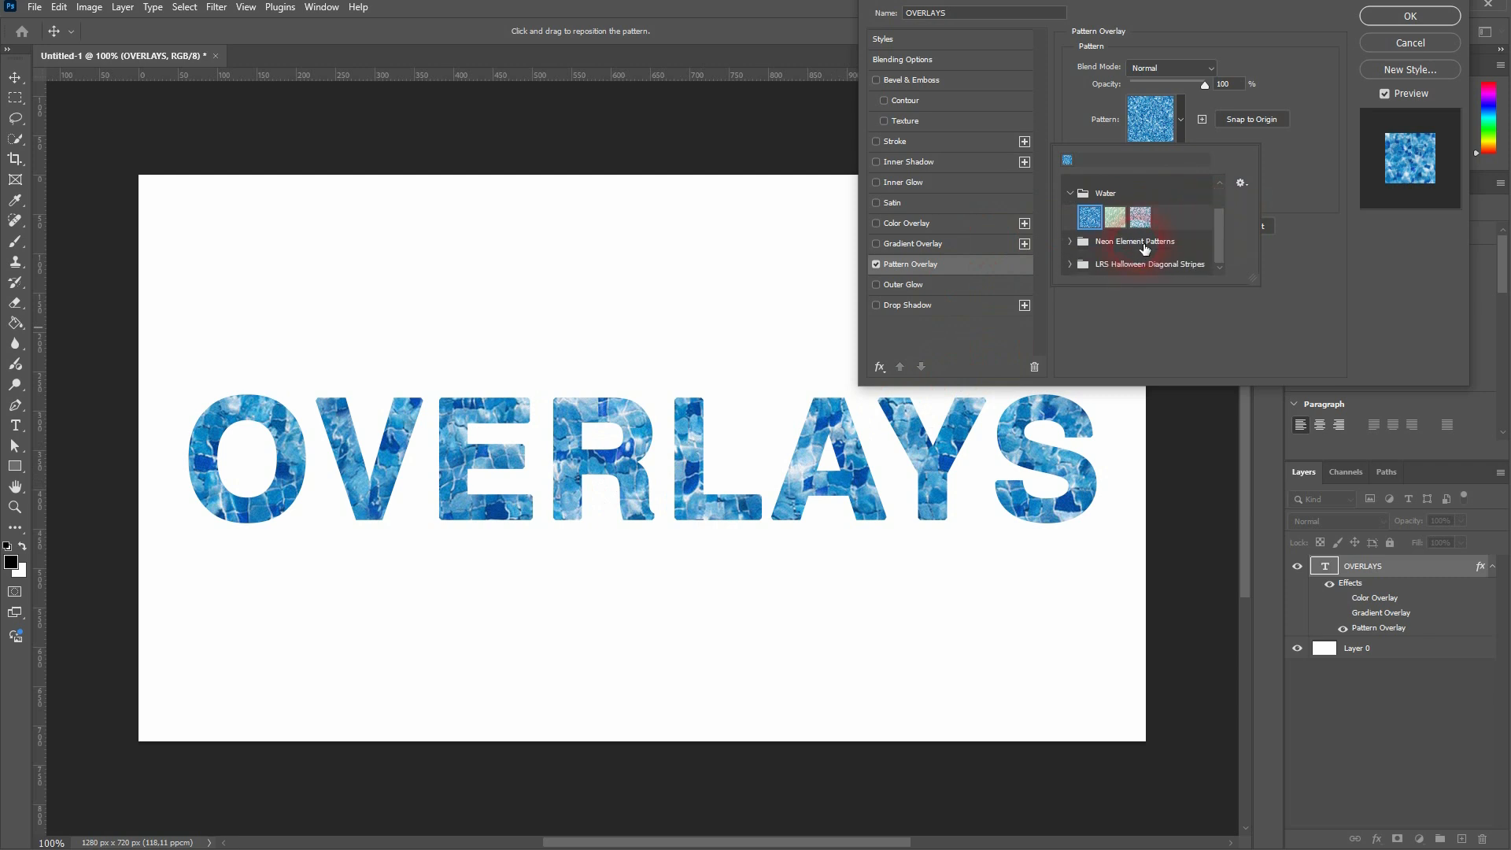
left_click(1085, 267)
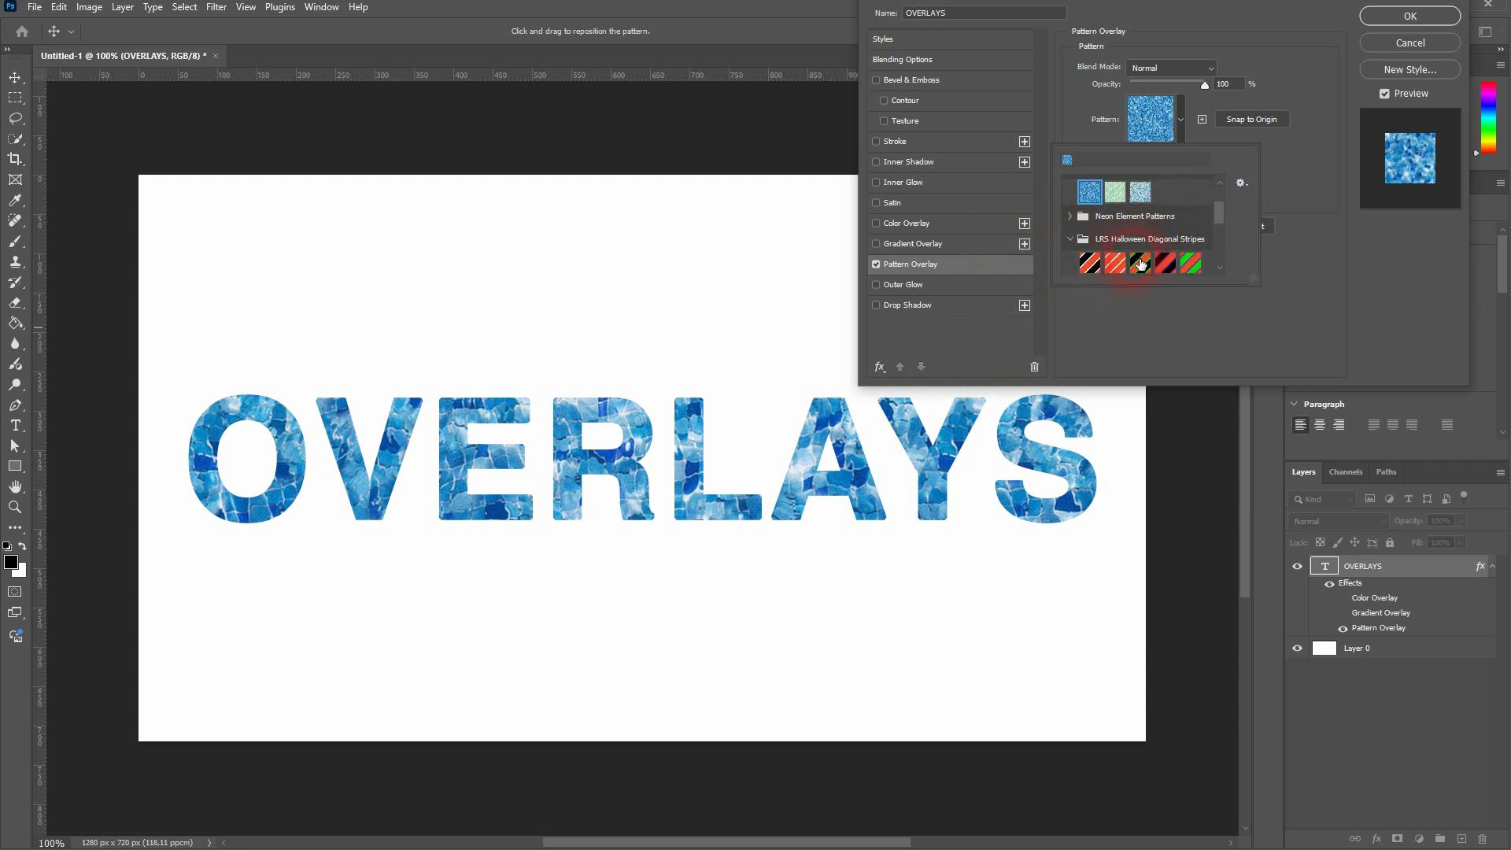
scroll(1142, 265, "down", 3)
left_click(1121, 238)
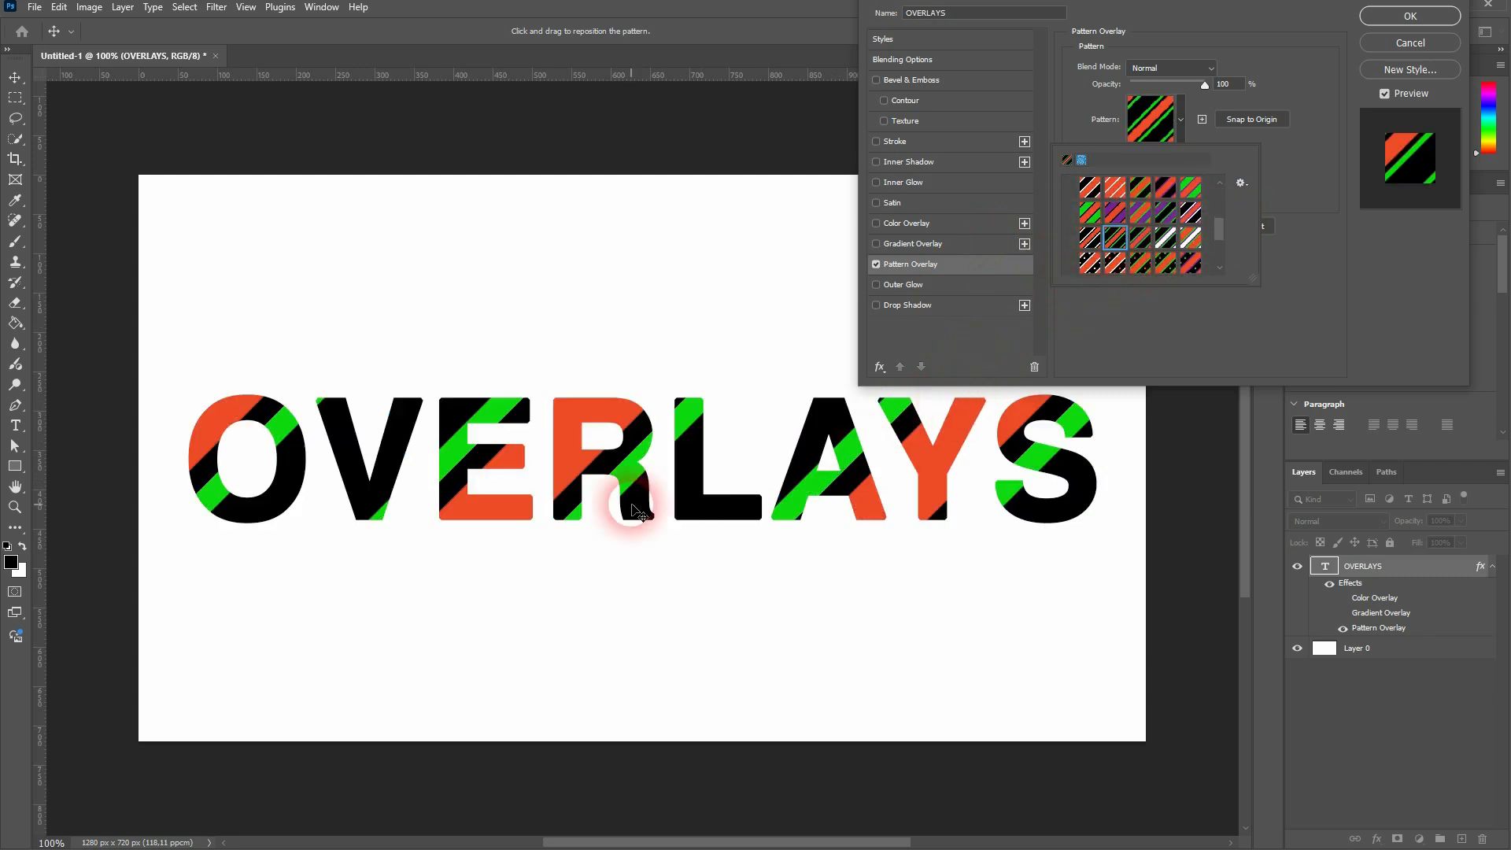
left_click(1342, 212)
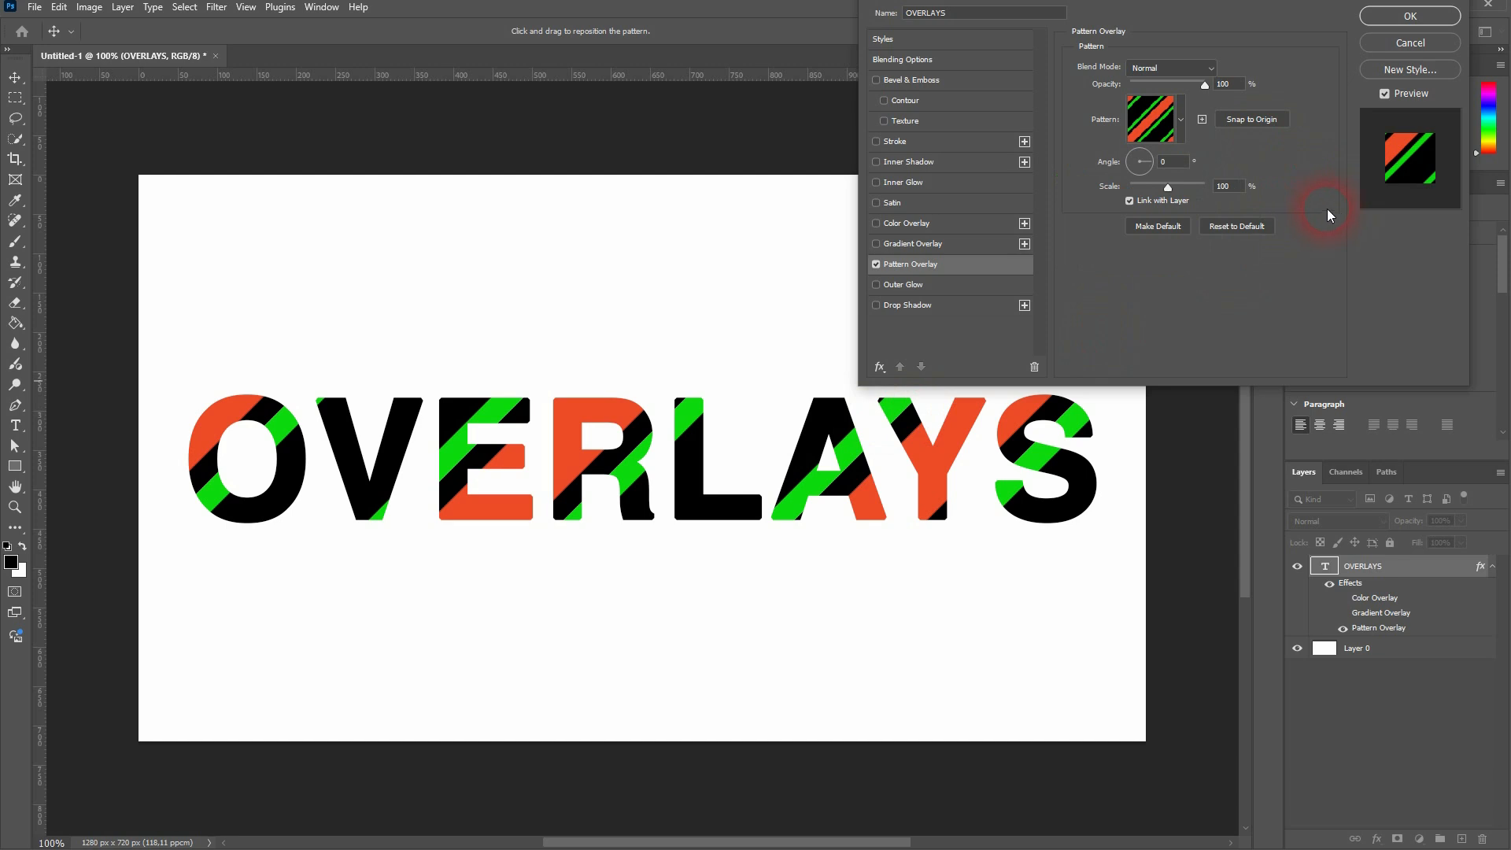
Step: Scale the stripe pattern to 41% at 100% opacity and apply the layer style to the text
mouse_move(1167, 191)
left_mouse_down()
mouse_move(1215, 187)
mouse_move(1075, 196)
mouse_move(1146, 200)
left_mouse_up()
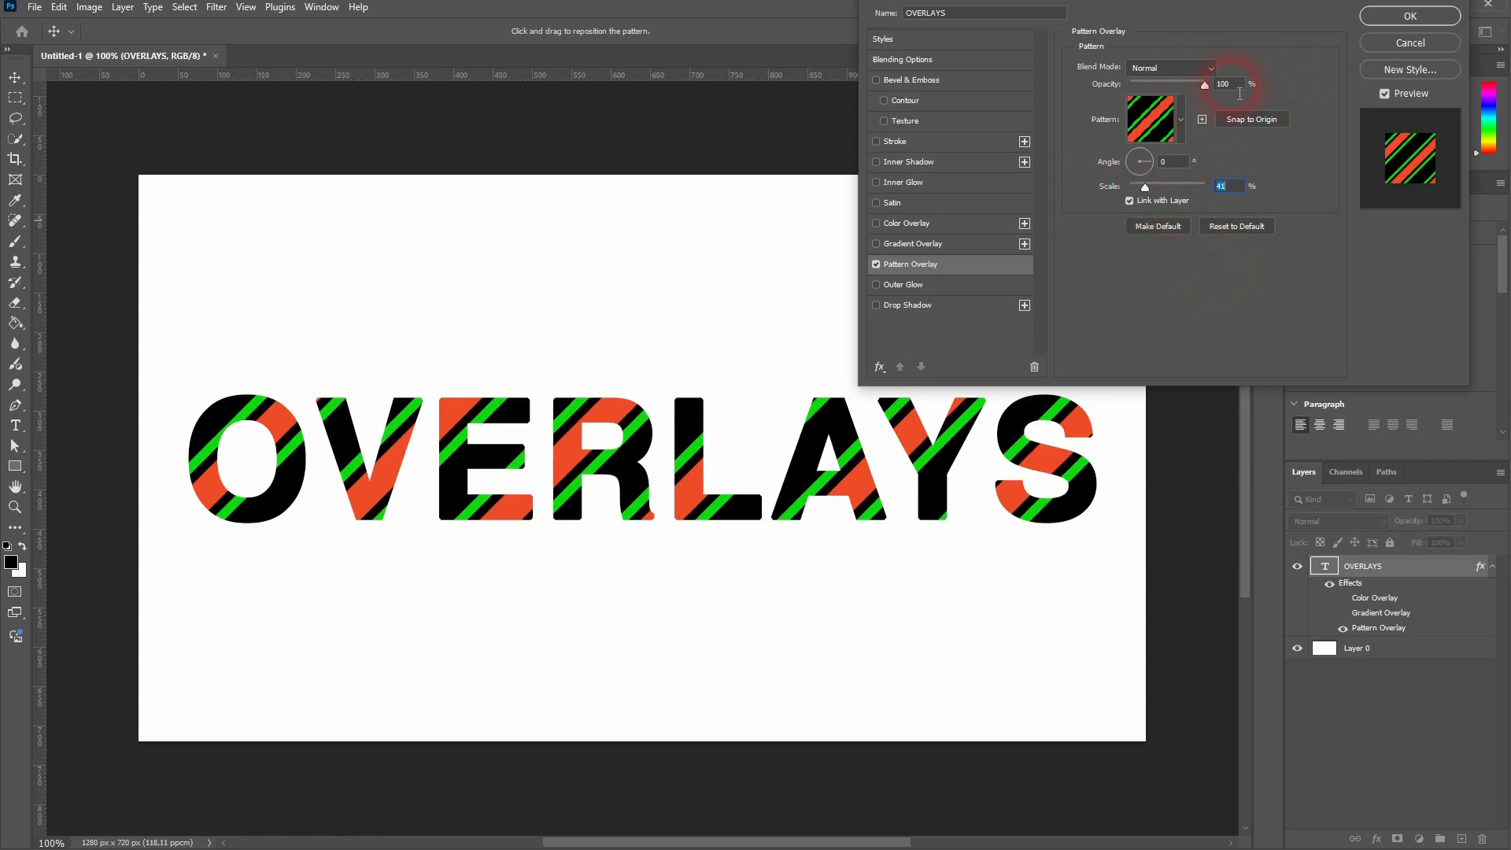
left_click_drag(1204, 85, 1286, 184)
left_click(1391, 20)
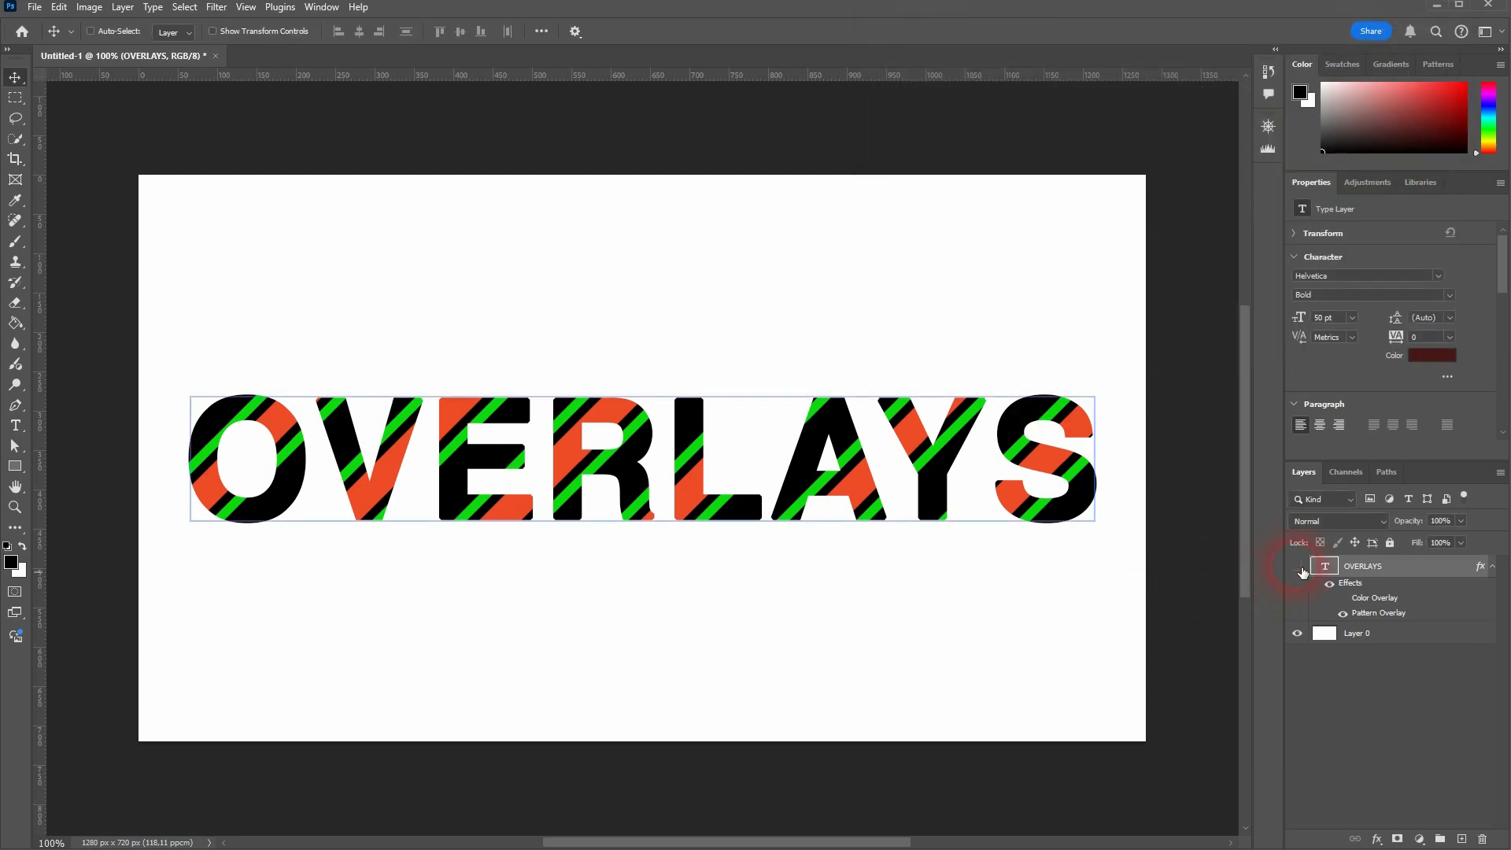
Step: Hide the OVERLAYS layer and draw a rectangle shape about 565 × 372 px near the middle of the canvas
left_click(1298, 567)
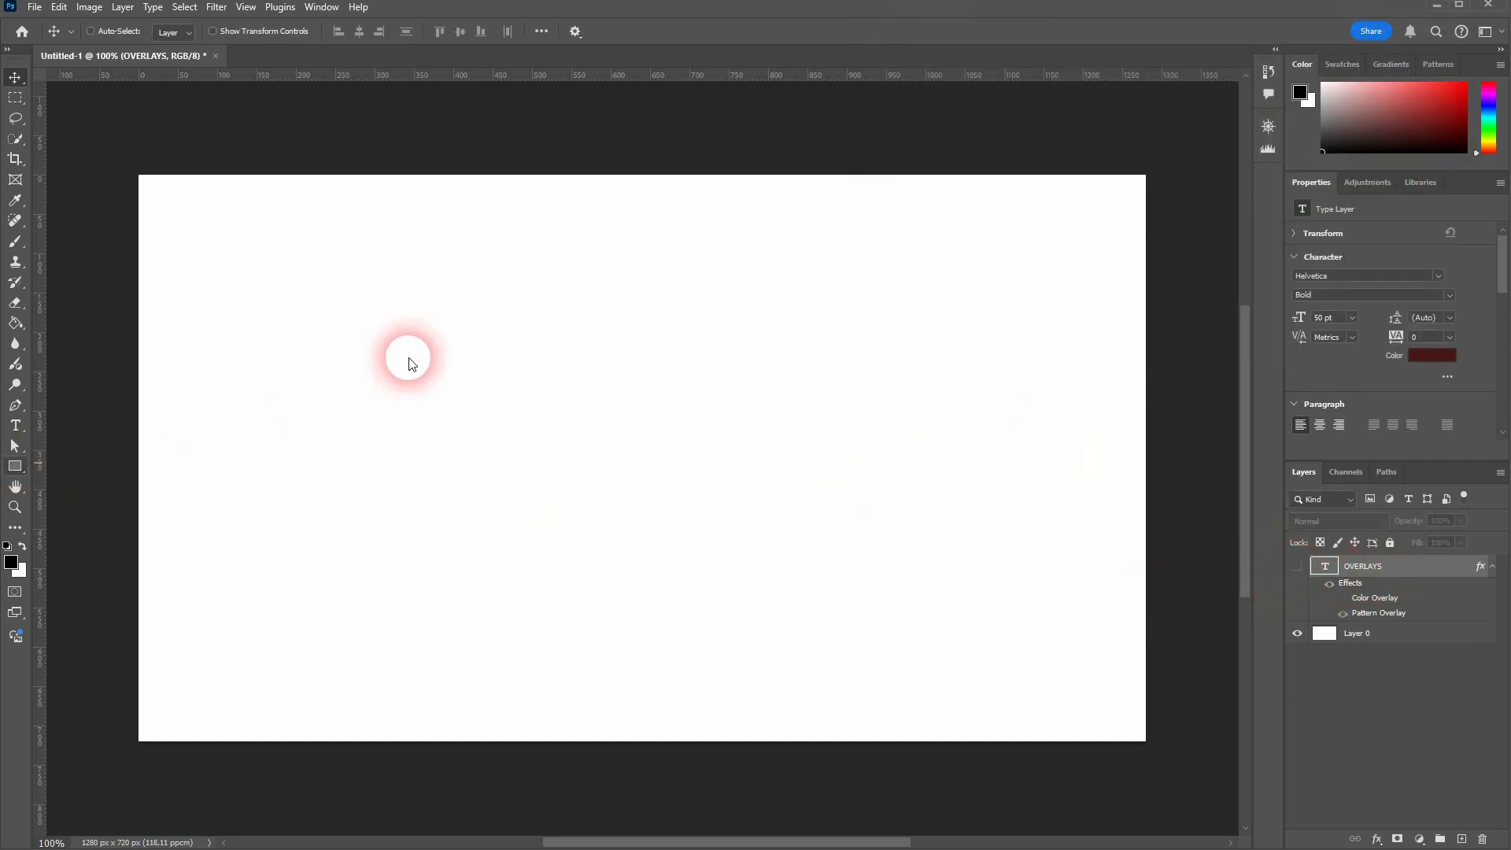
key("u")
left_click_drag(464, 298, 912, 596)
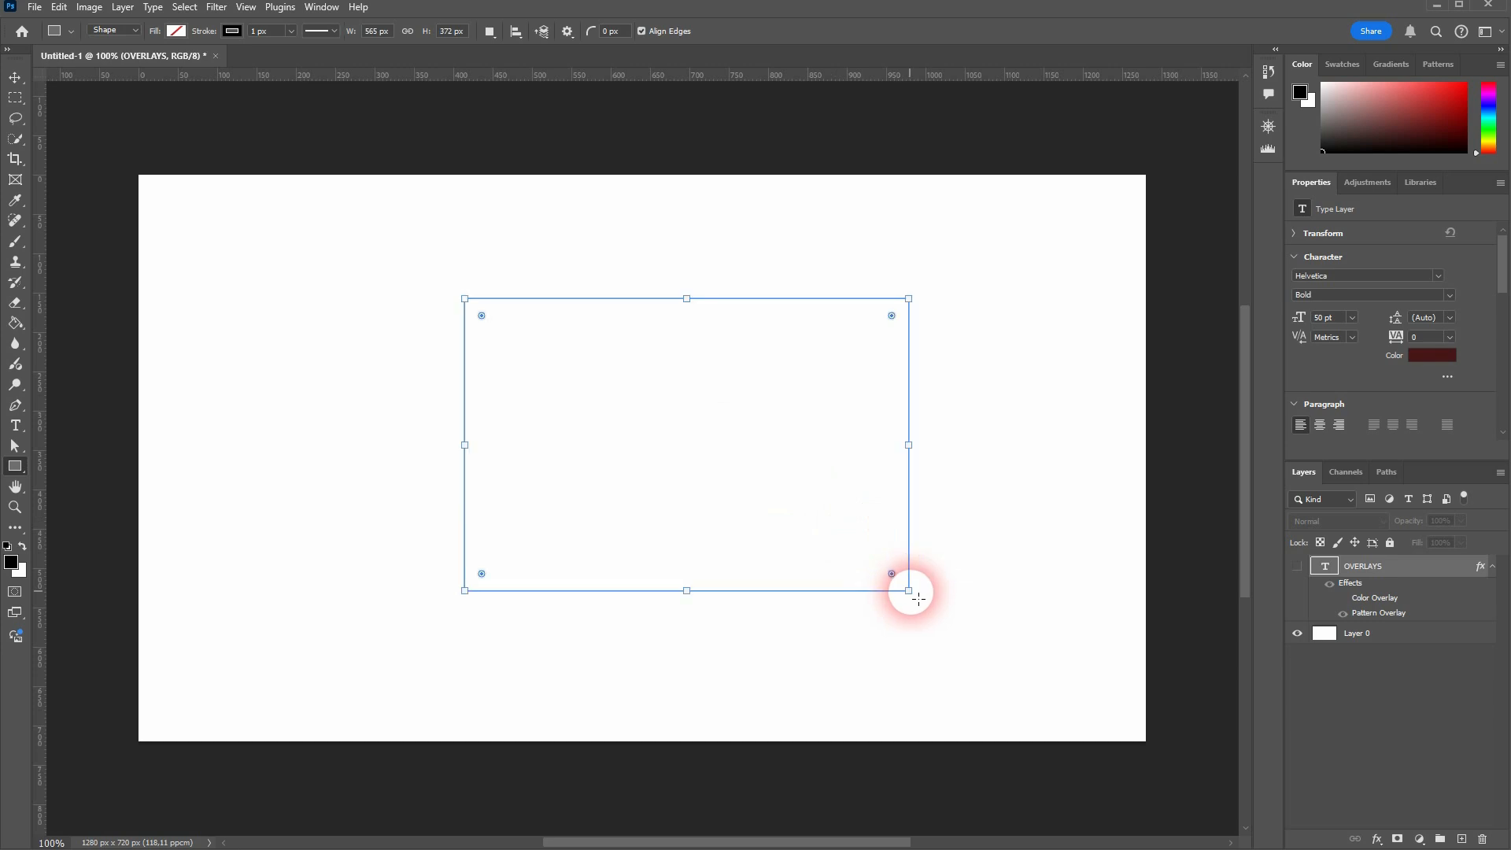
Step: Fill the rectangle with the recently used cyan, remove its stroke, and keep the tool in Shape mode
left_click(181, 35)
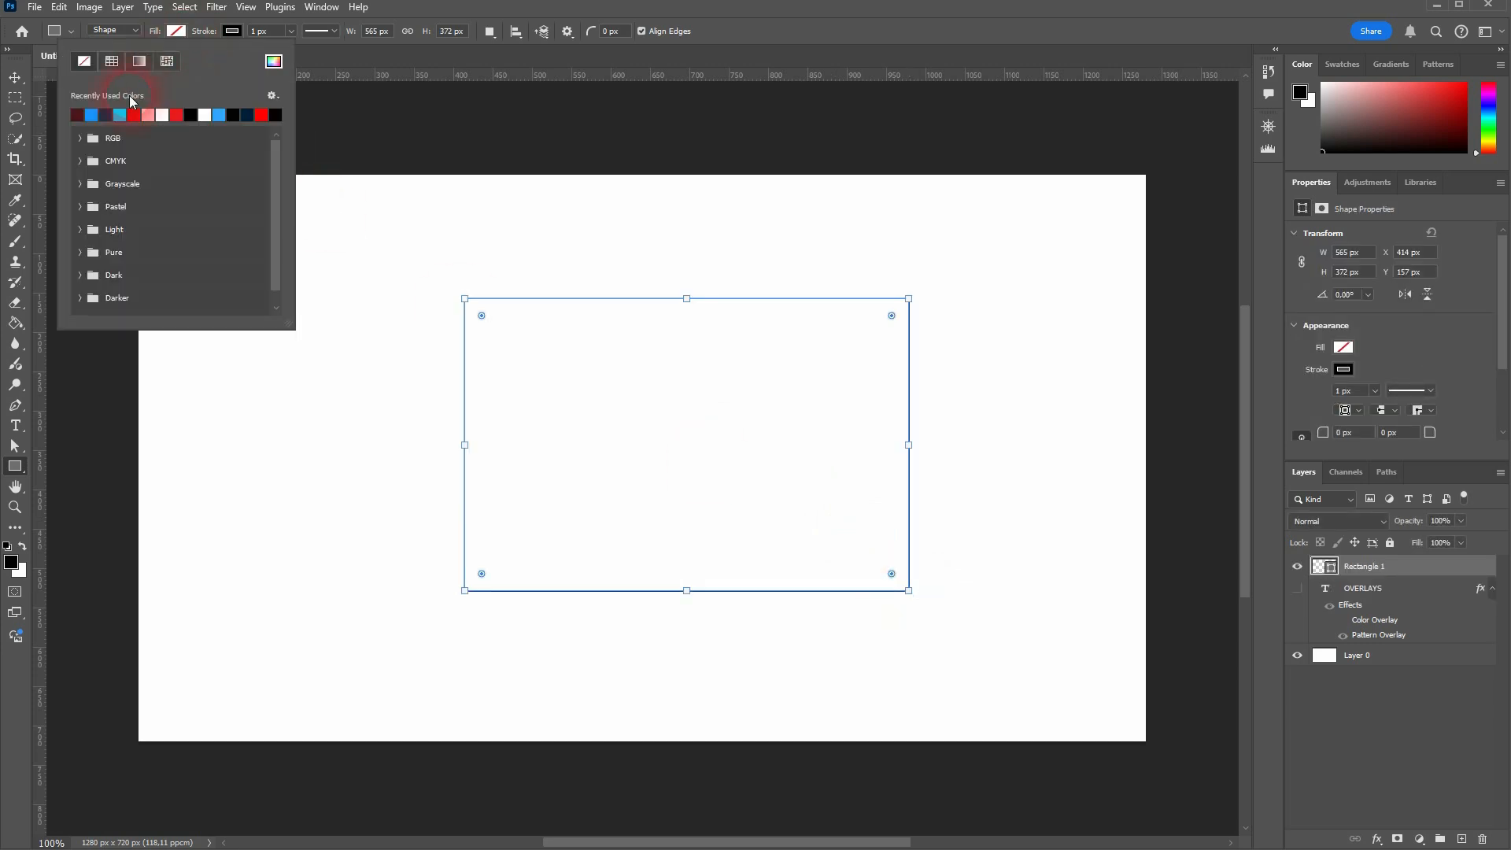
left_click(120, 115)
left_click(232, 31)
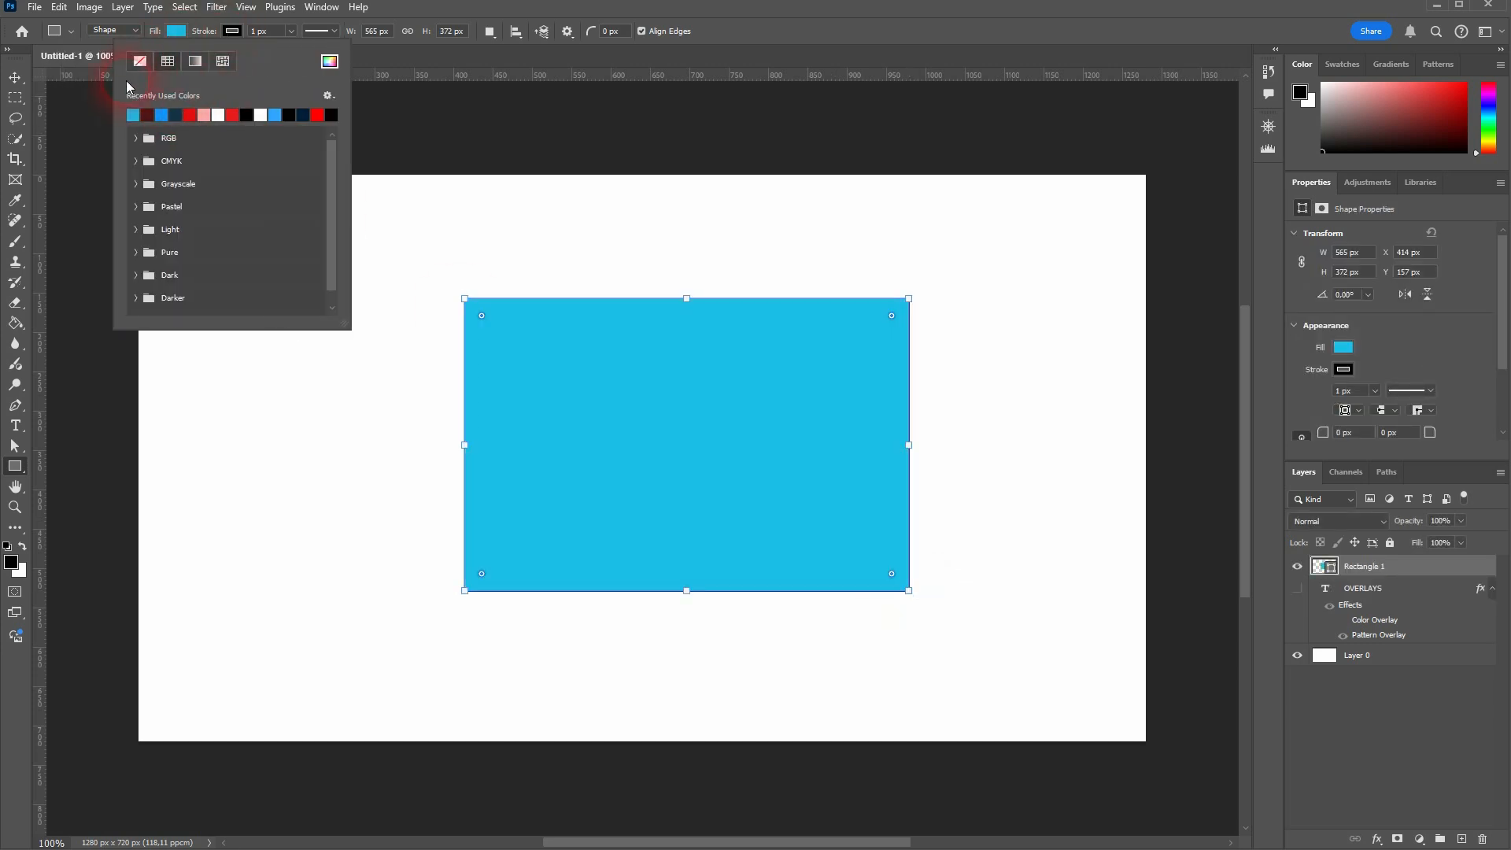
left_click(139, 60)
left_click(130, 33)
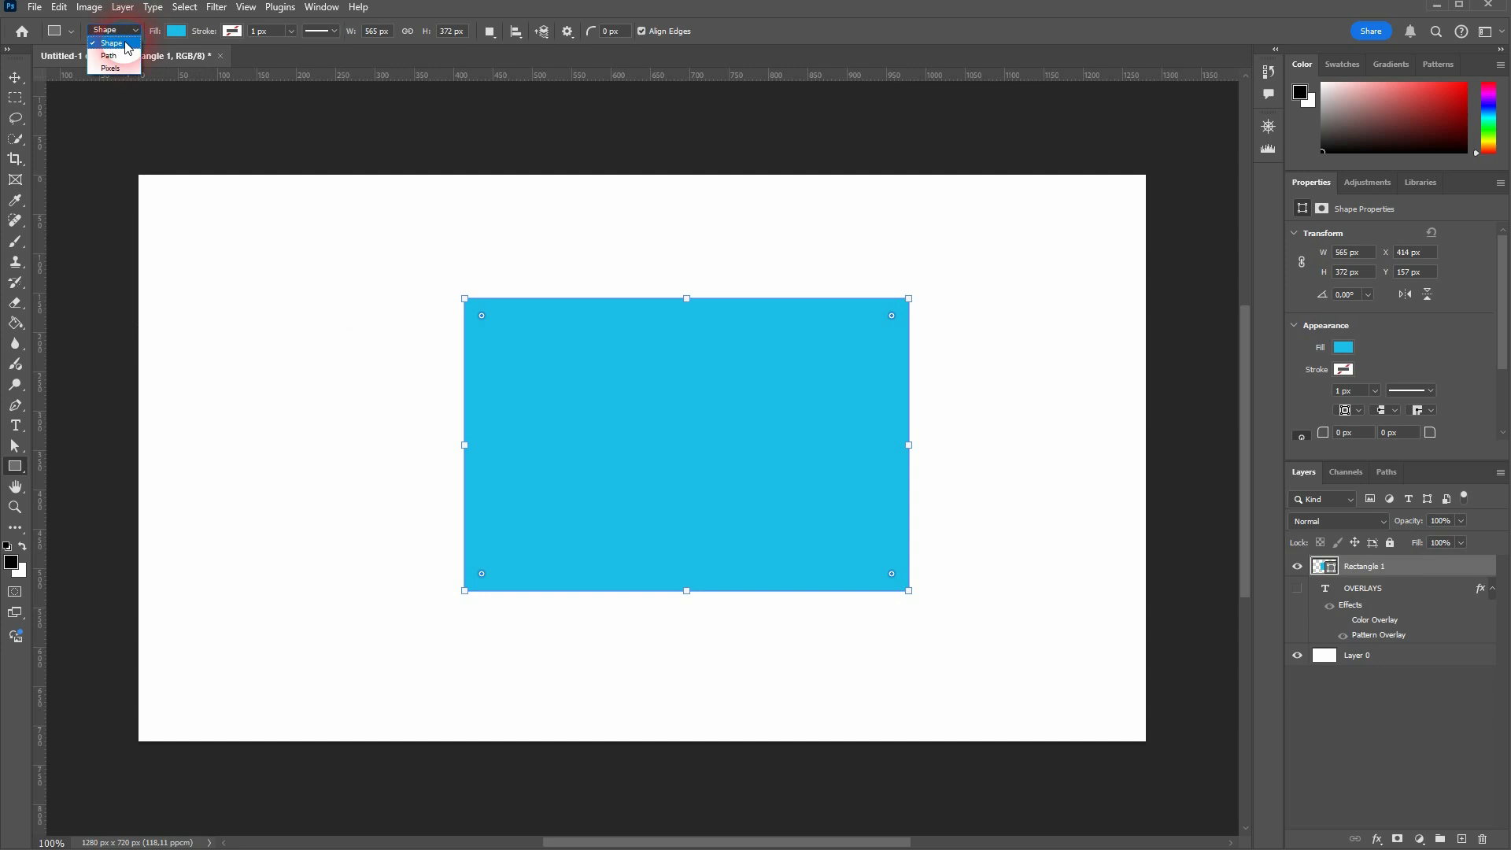
left_click(110, 37)
left_click(1279, 487)
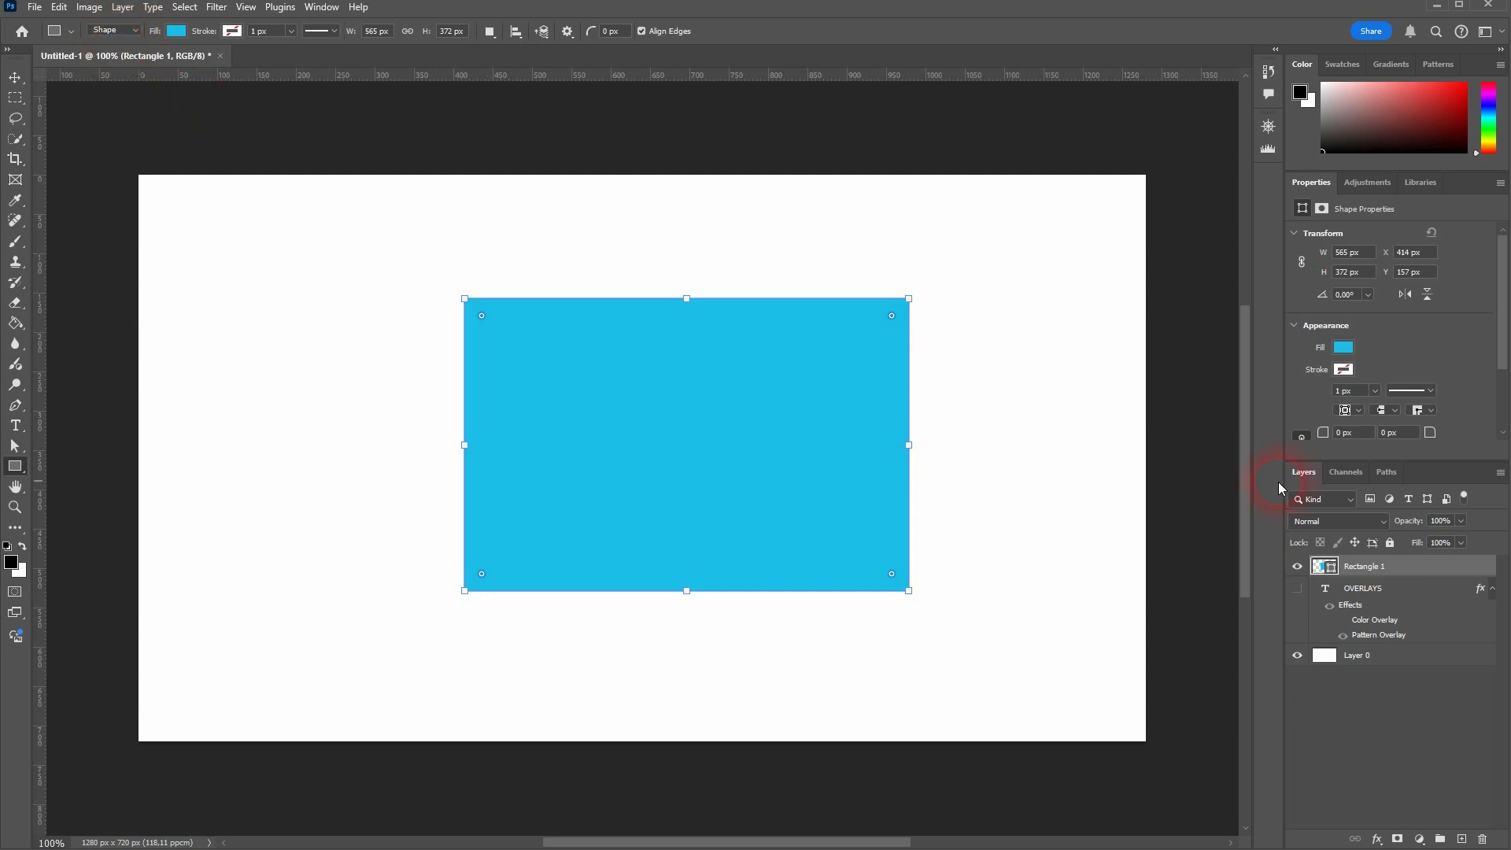
Step: Add a Gradient Overlay with the teal-to-purple gradient to the Rectangle 1 layer
right_click(1411, 574)
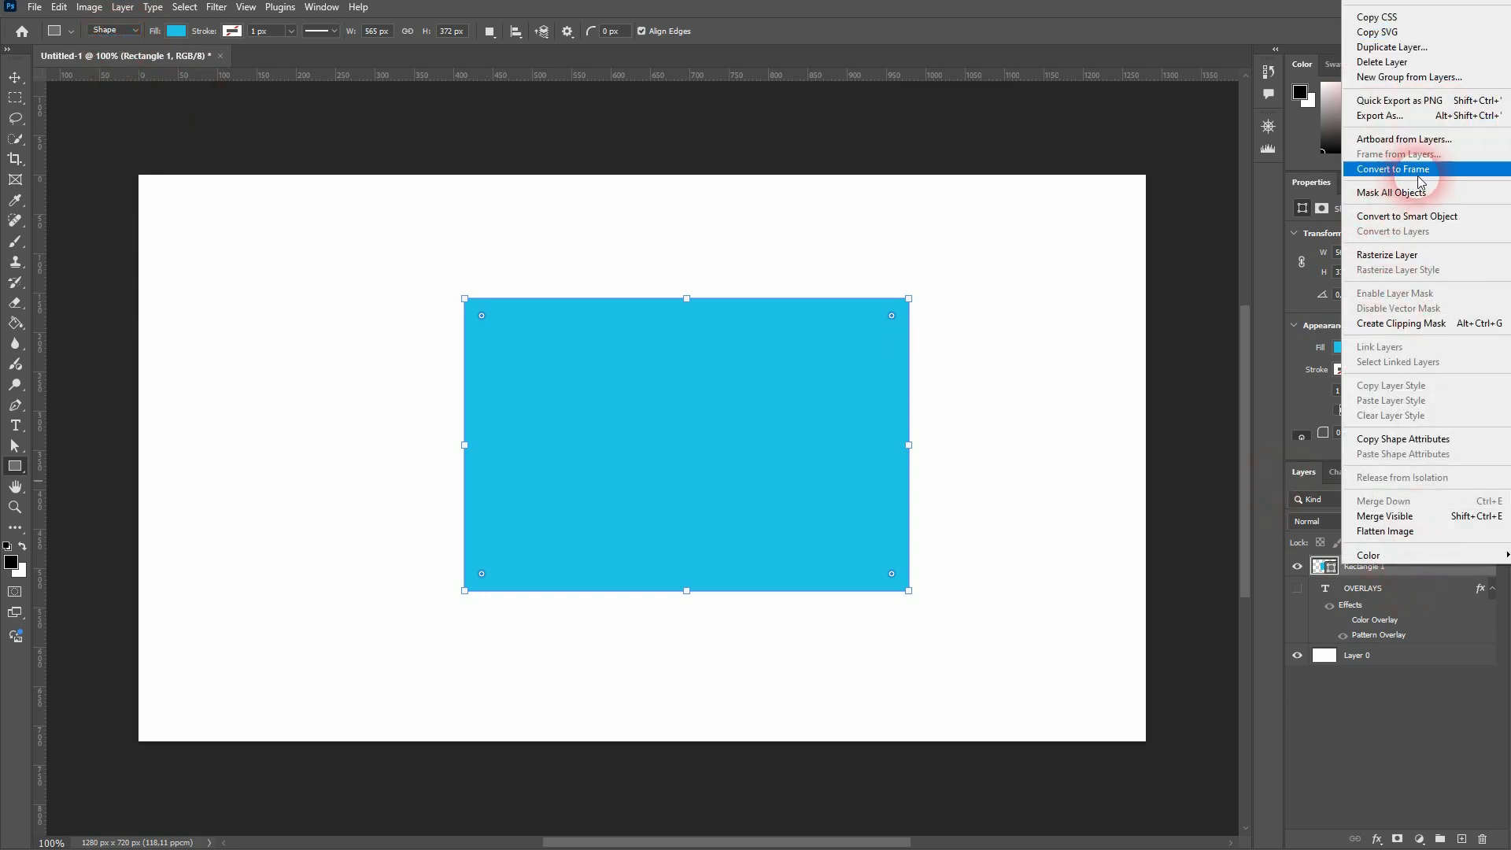
left_click(1373, 0)
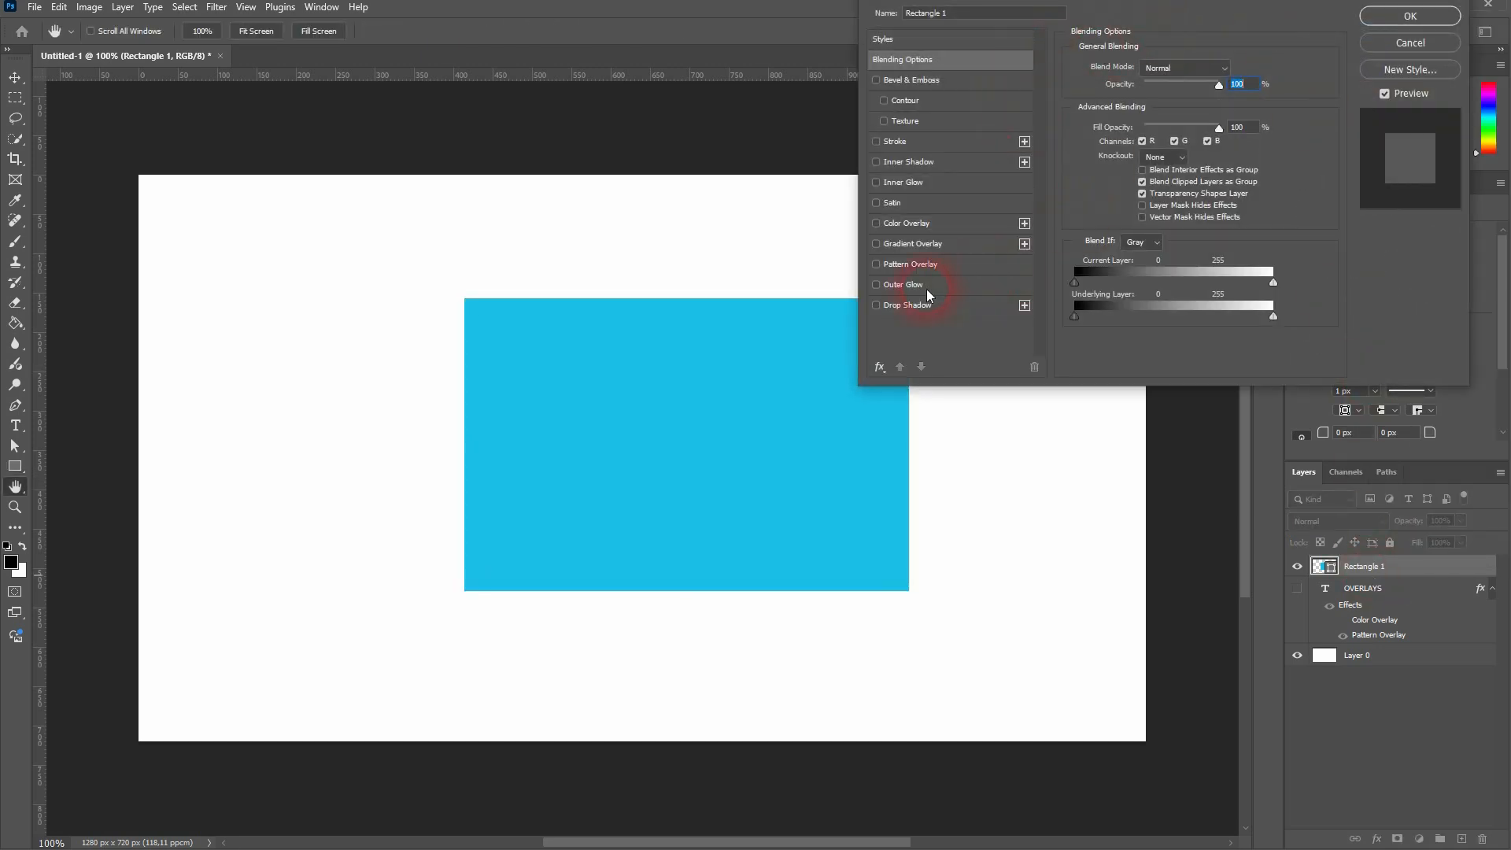
left_click(886, 247)
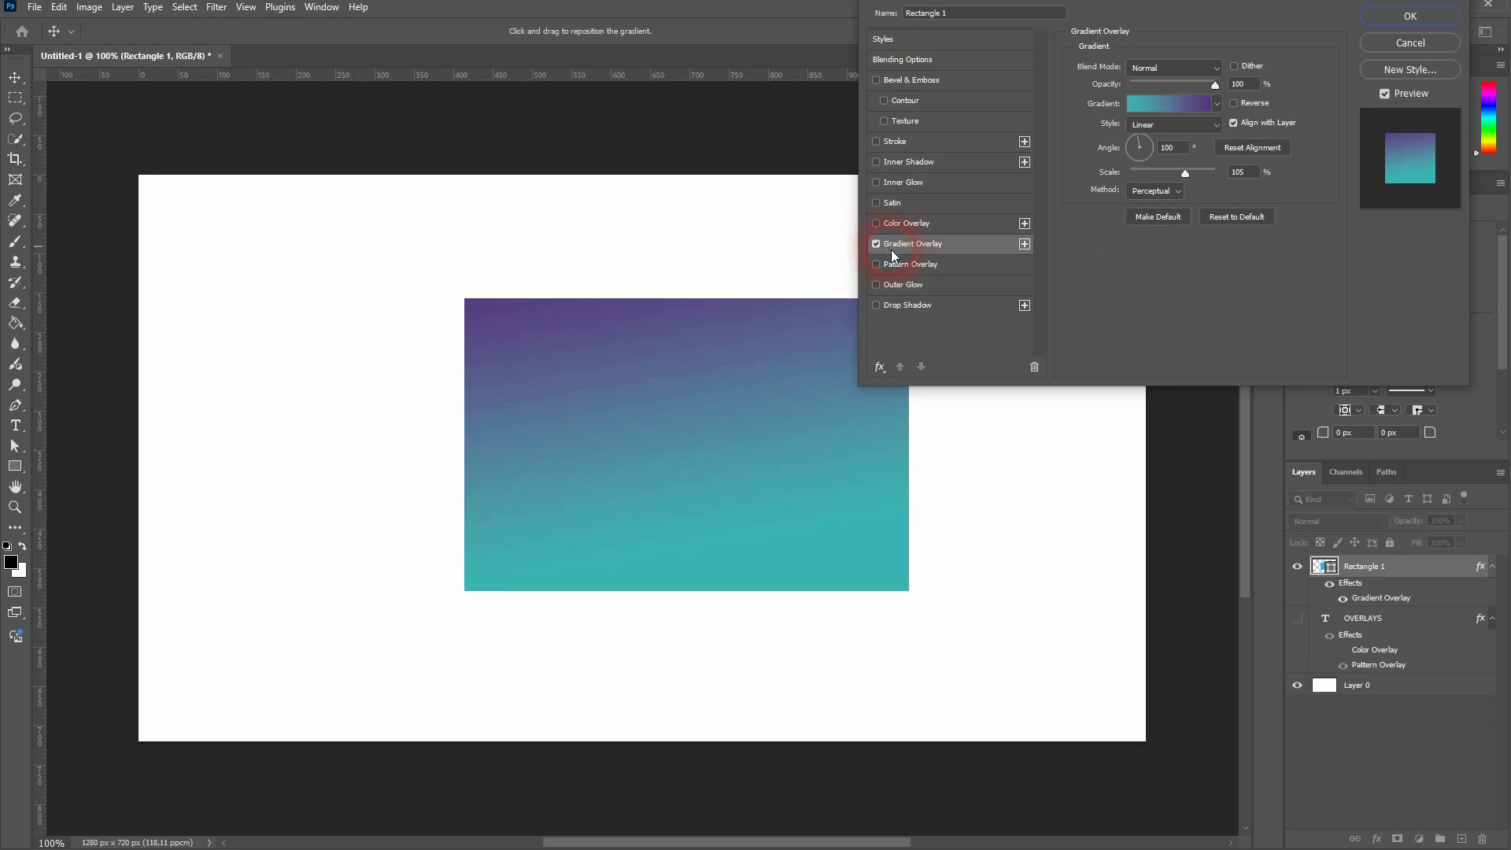
left_click(1413, 17)
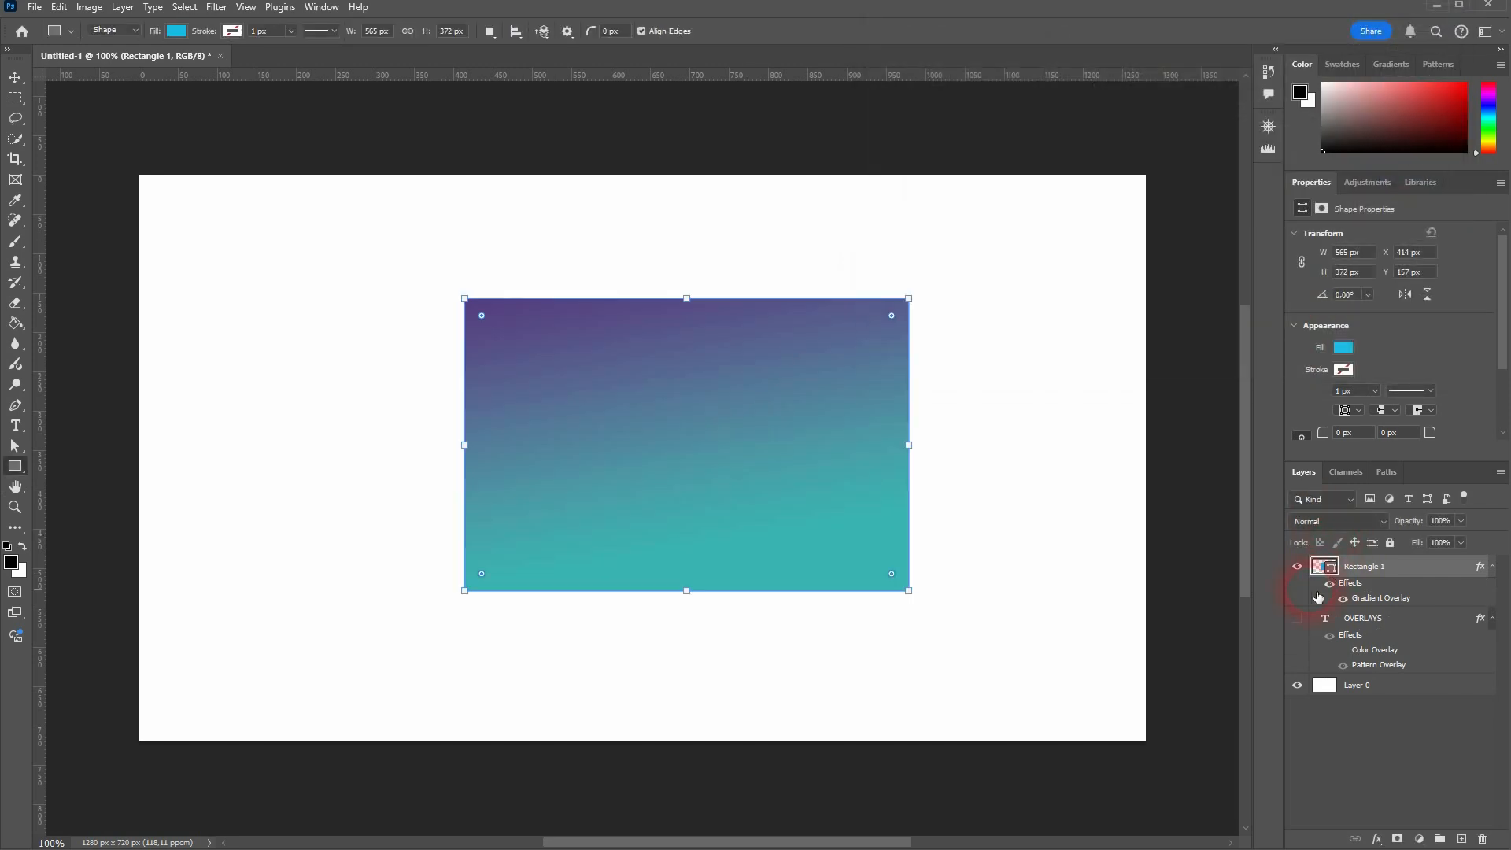
Step: Hide the Rectangle 1 layer, place the baby photo on the canvas, and rename its layer "image"
left_click(1303, 575)
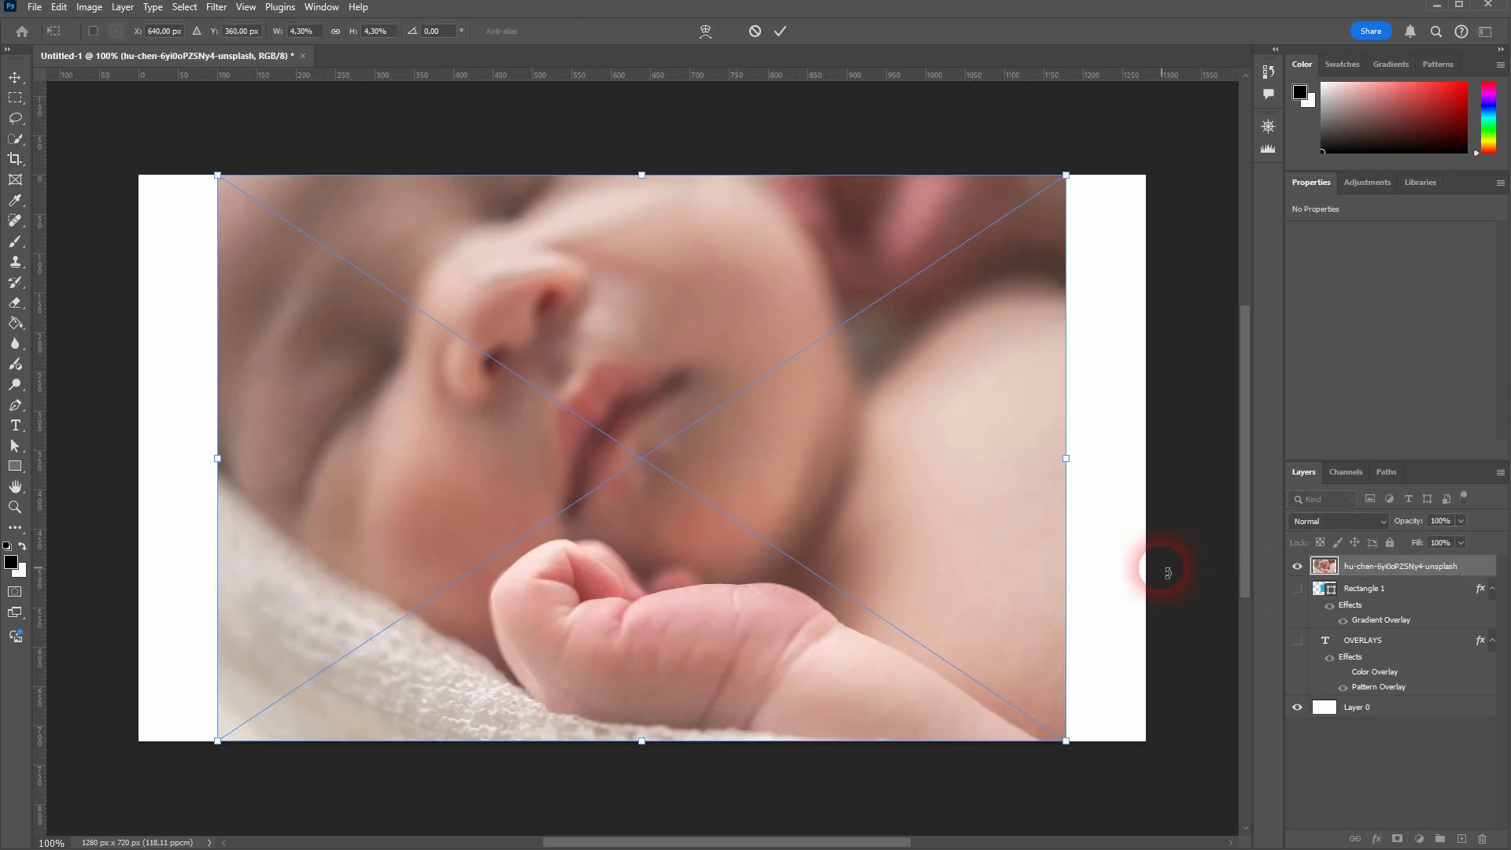
double_click(1389, 571)
type("image")
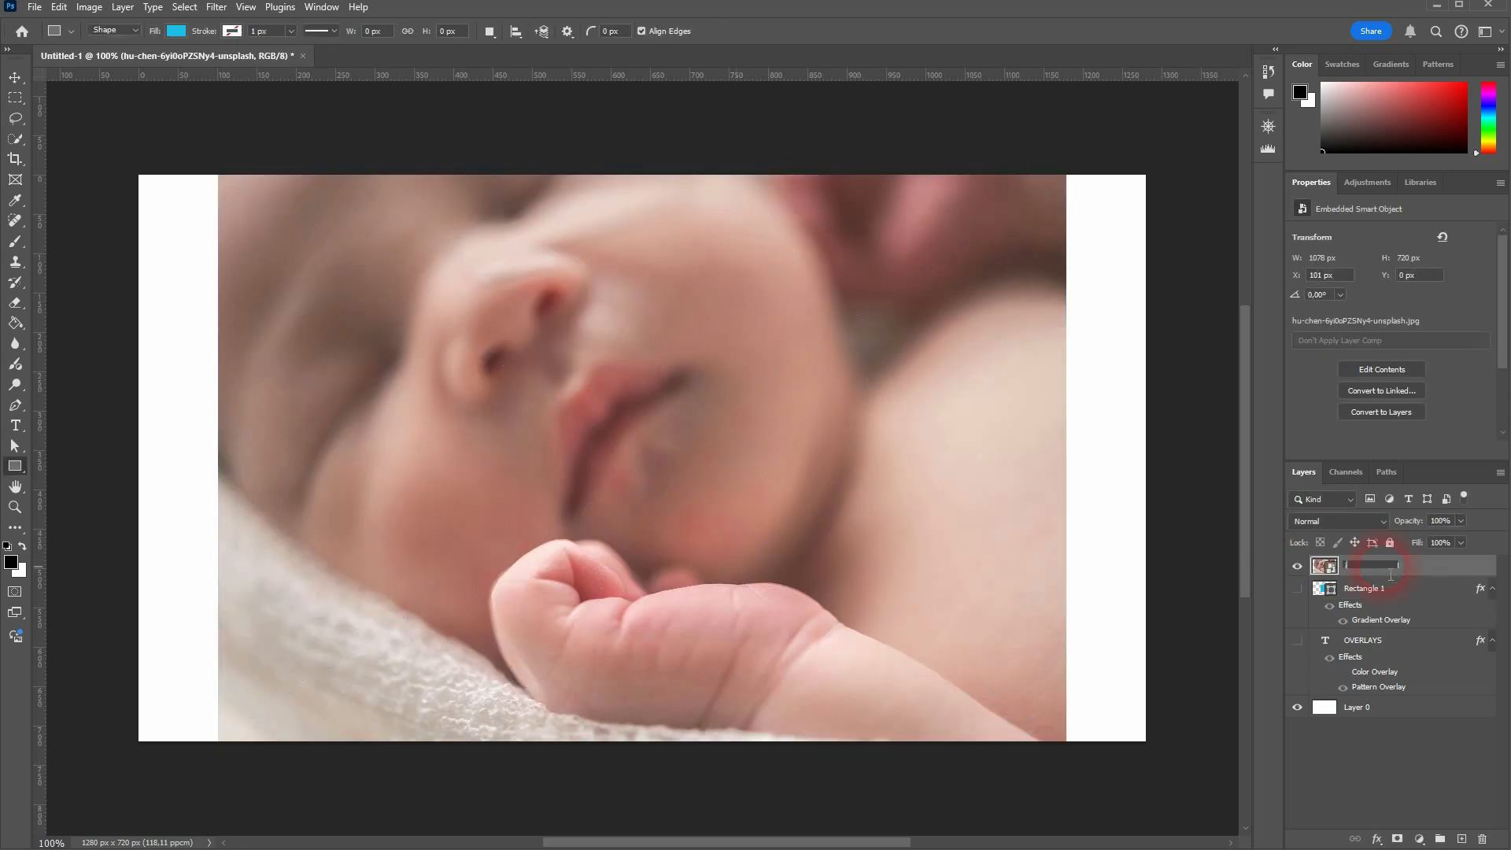
key("Return")
Step: Enable a Color Overlay on the image layer, keeping the blue colour 1394fc
right_click(1390, 573)
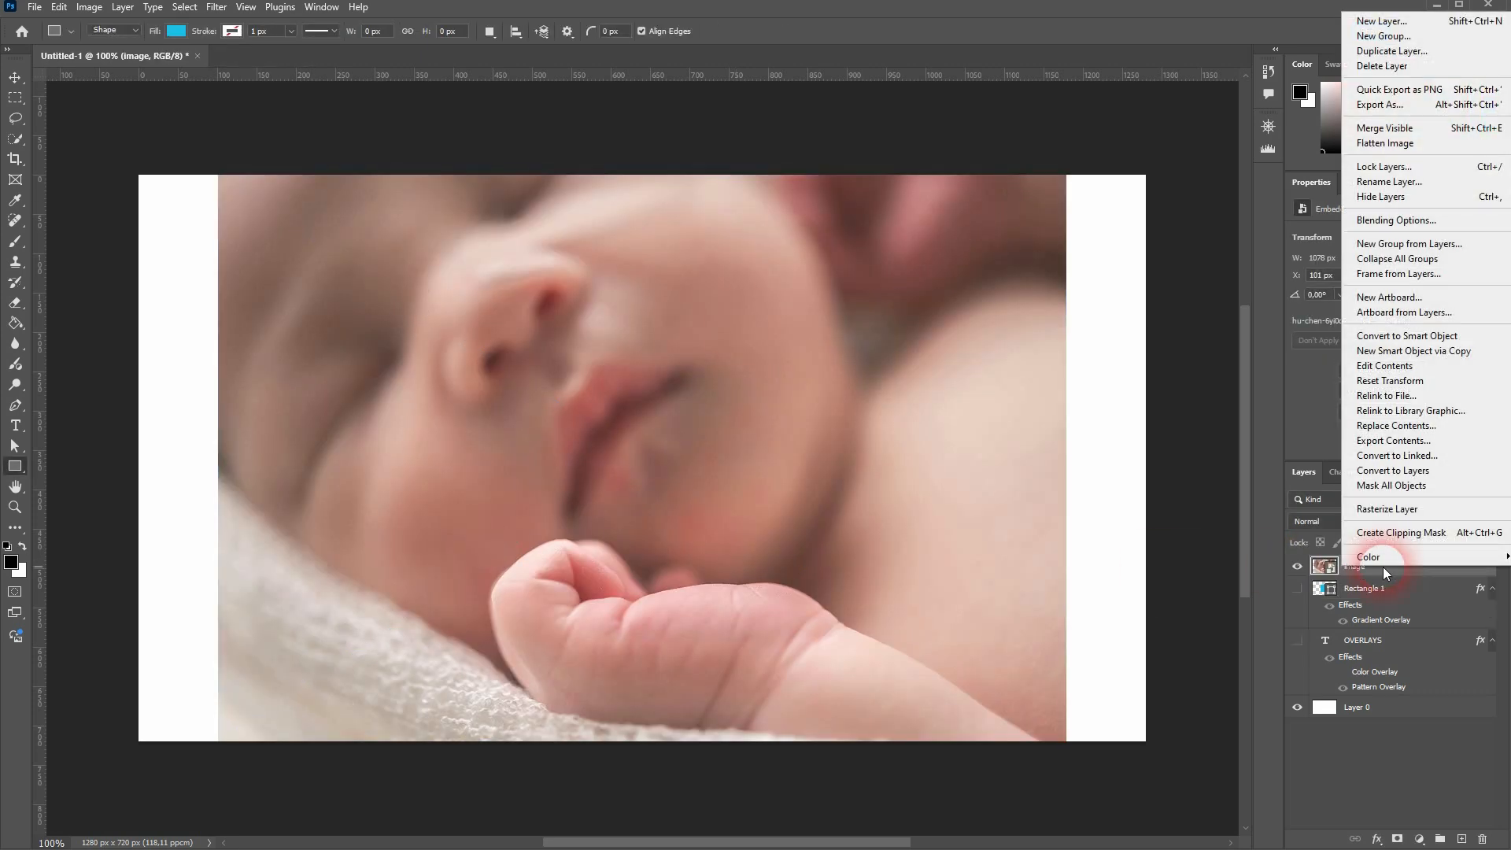
left_click(1346, 217)
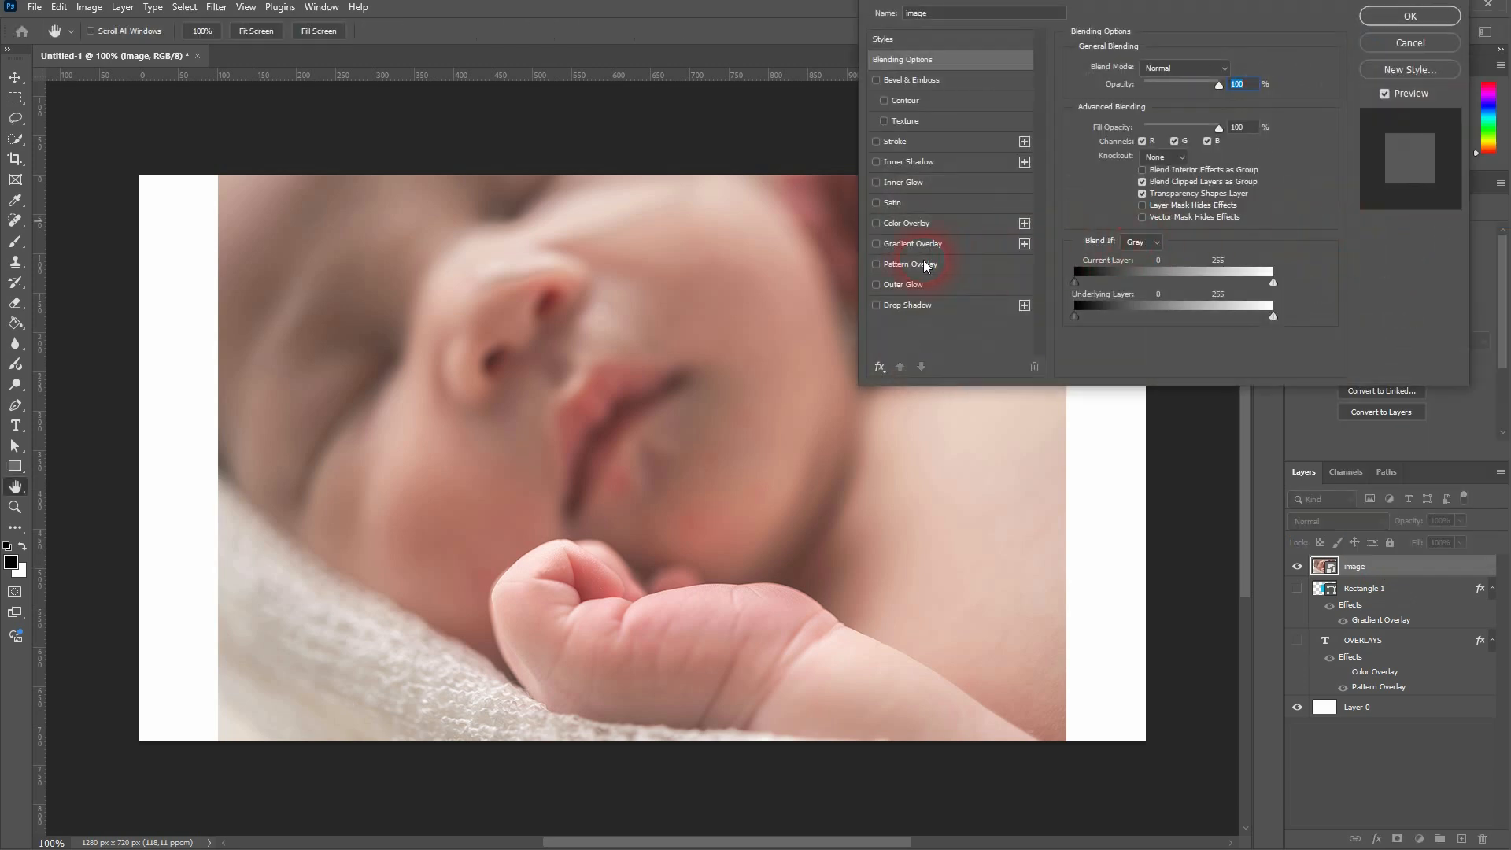
left_click(905, 223)
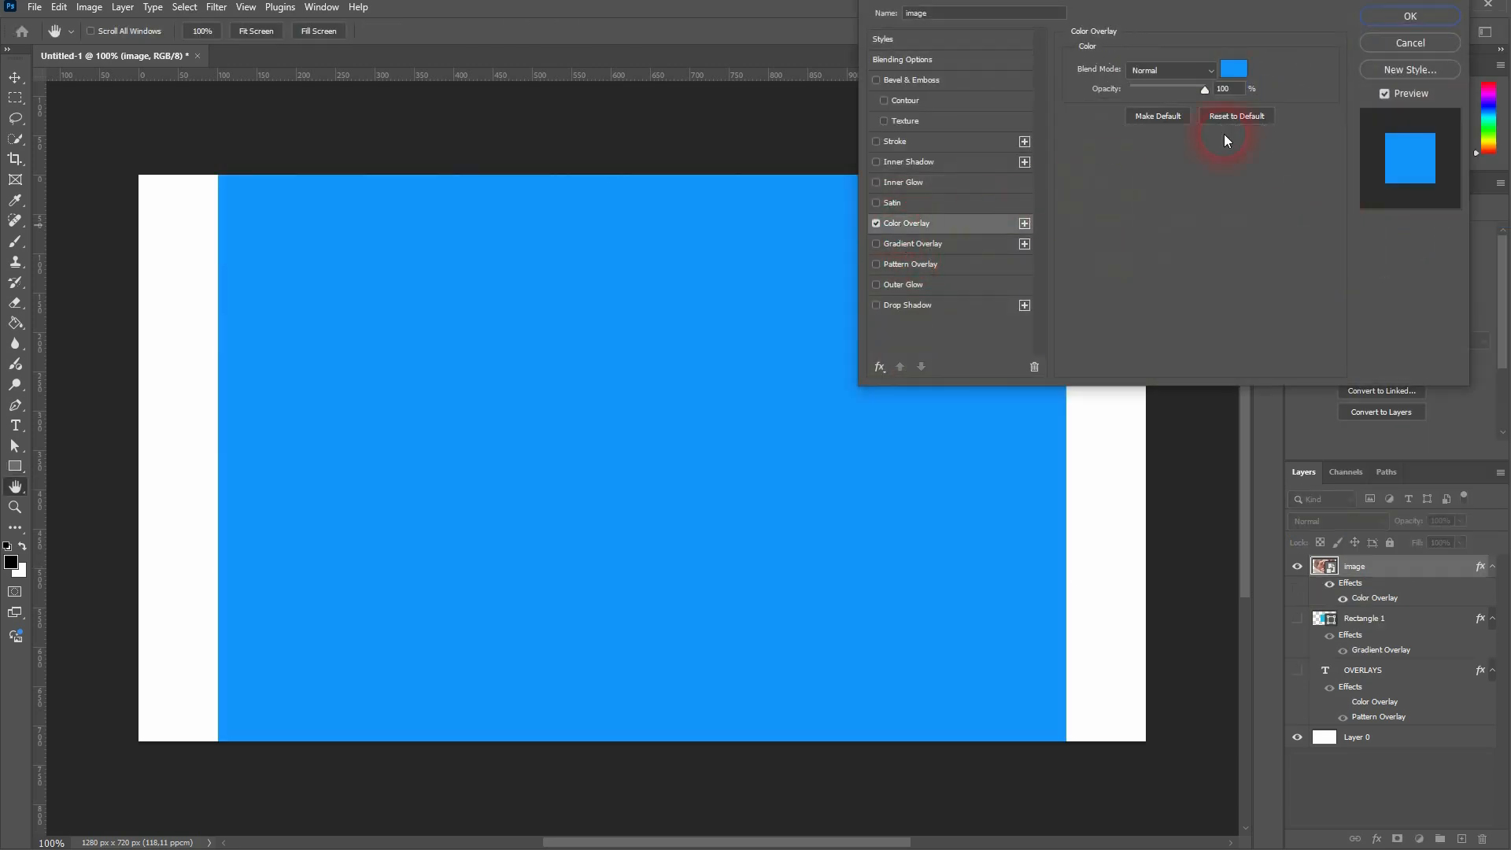
left_click(1241, 71)
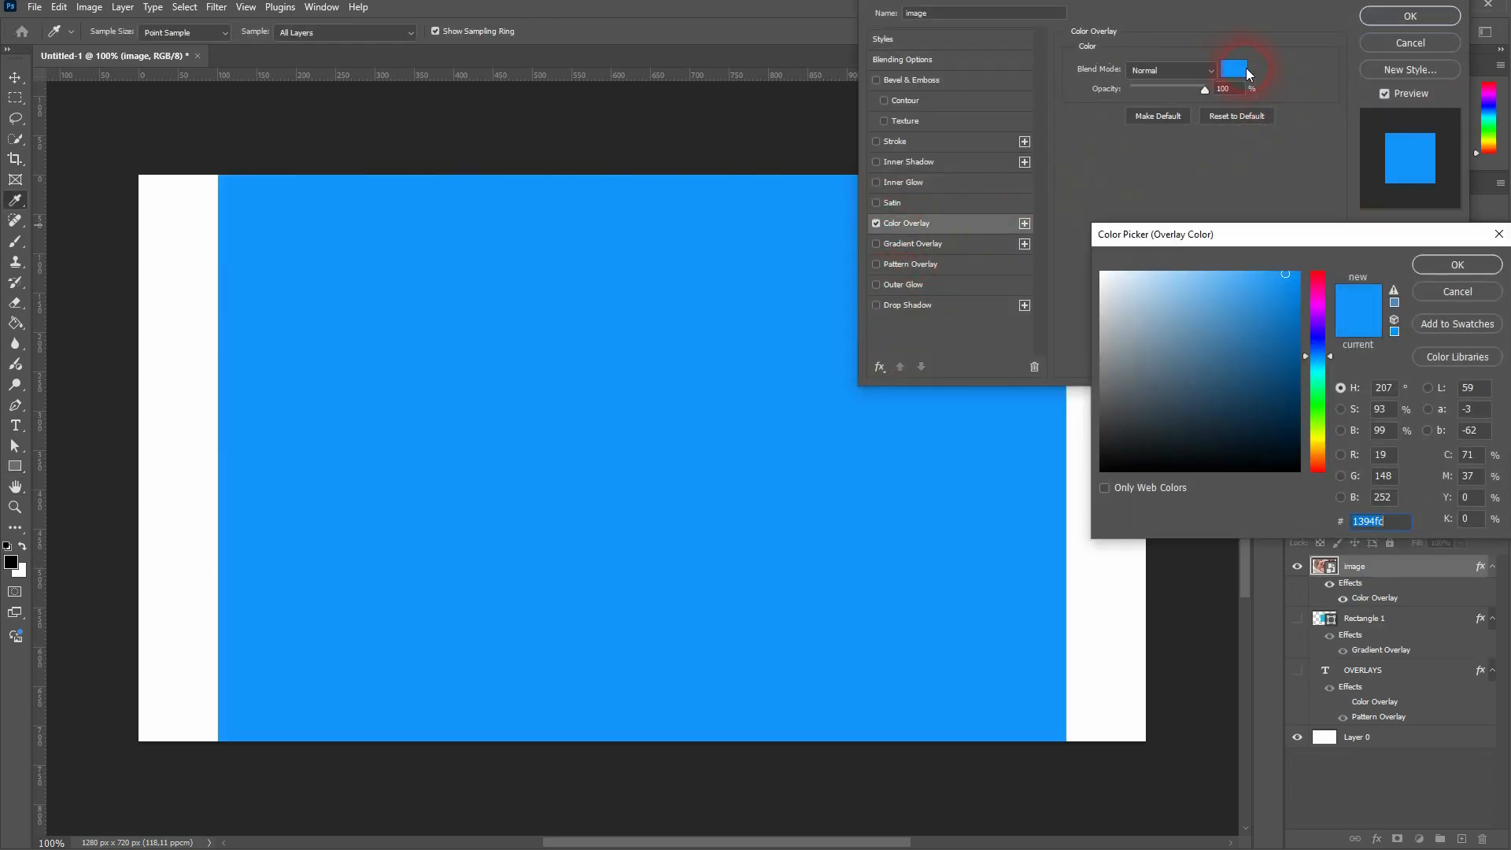
left_click(1455, 291)
Step: Set the image's Color Overlay to Multiply blend mode at 80% opacity and apply the style
left_click(1206, 70)
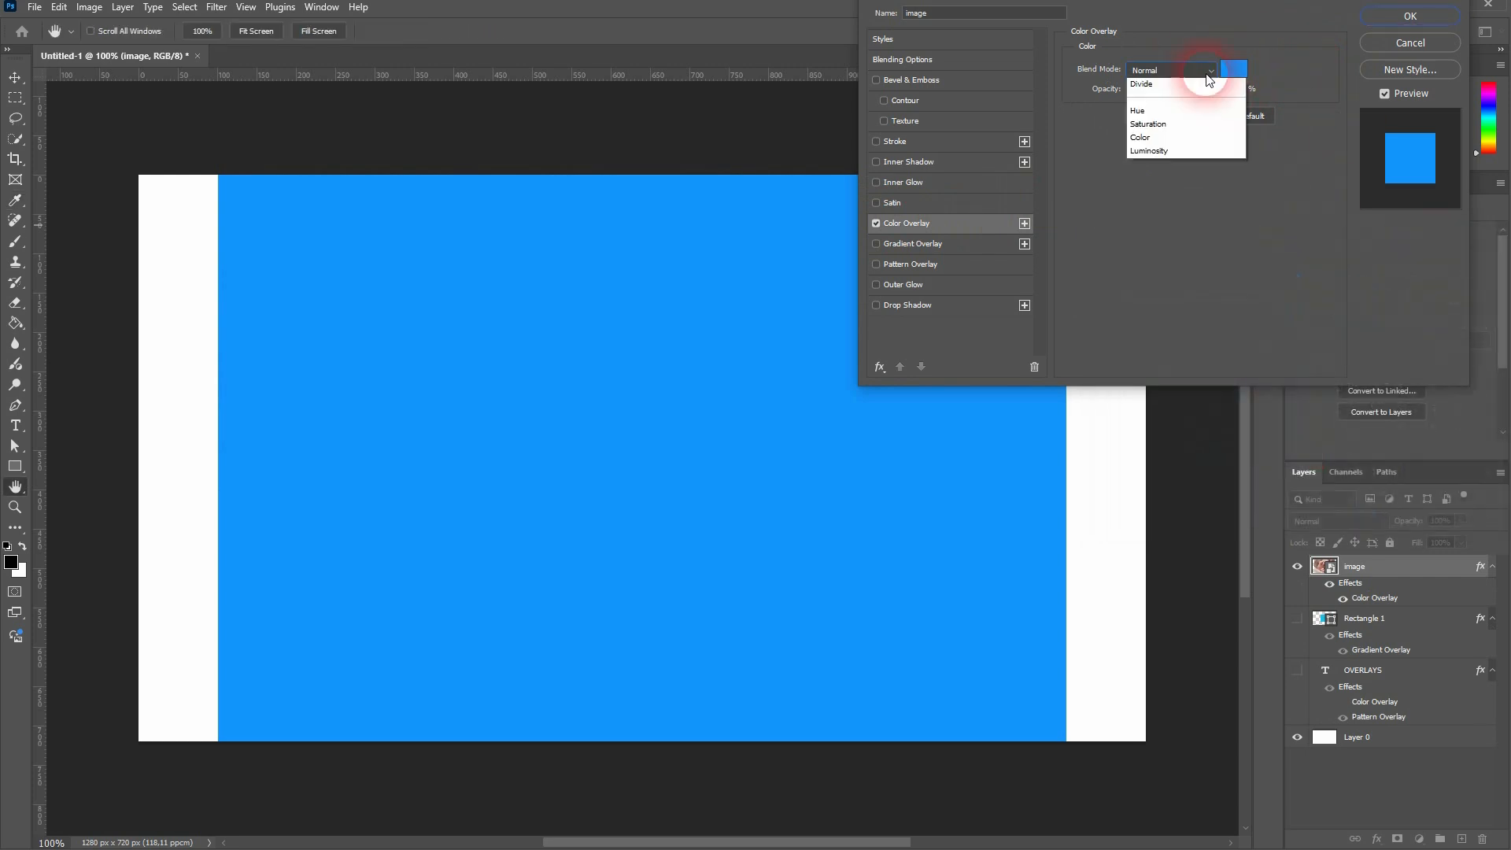
left_click(1178, 139)
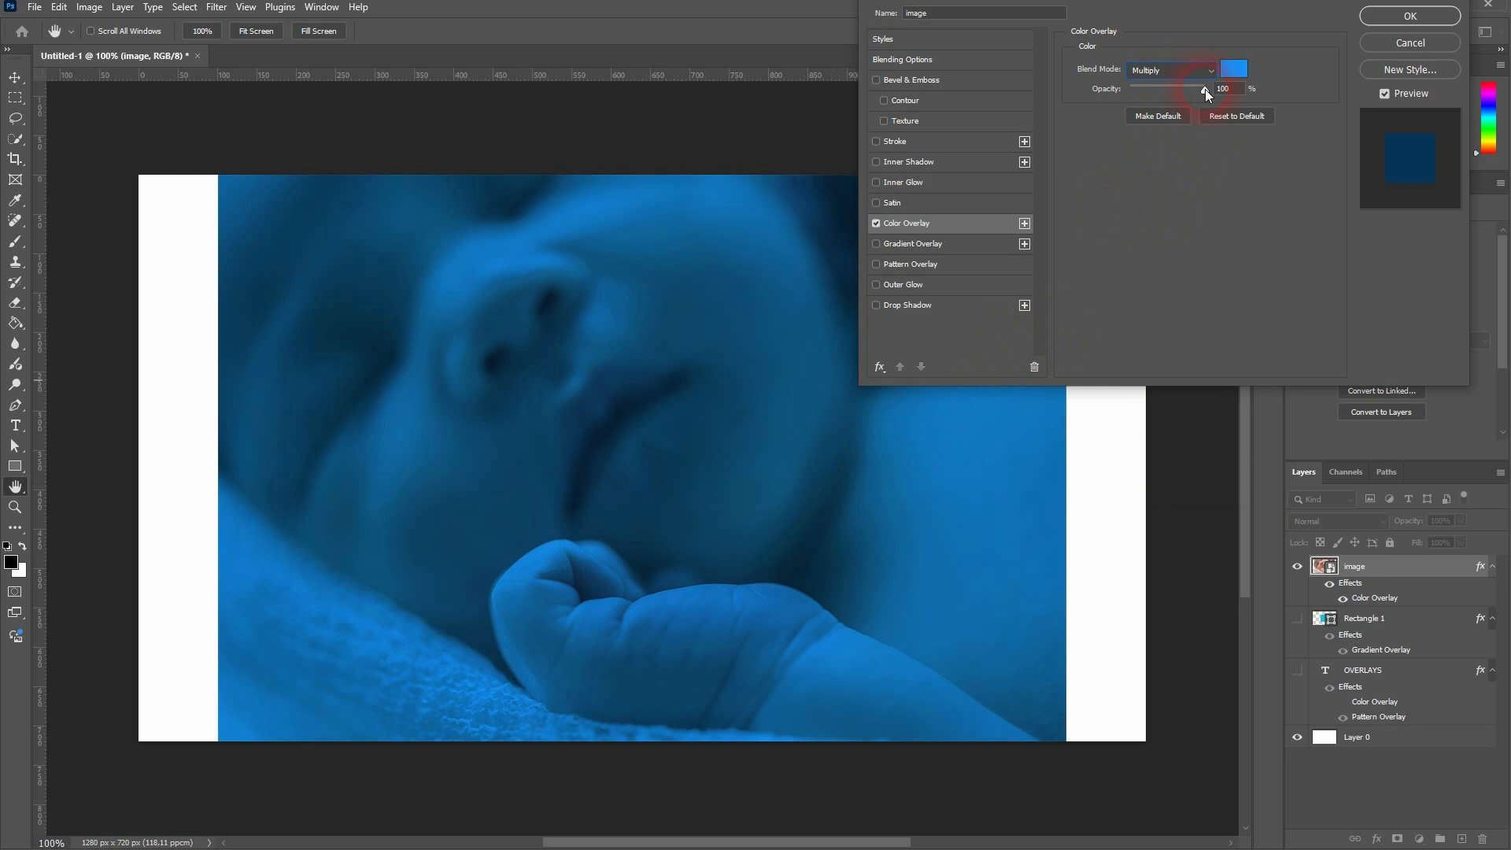
mouse_move(1205, 88)
left_mouse_down()
mouse_move(1179, 93)
mouse_move(1191, 93)
left_mouse_up()
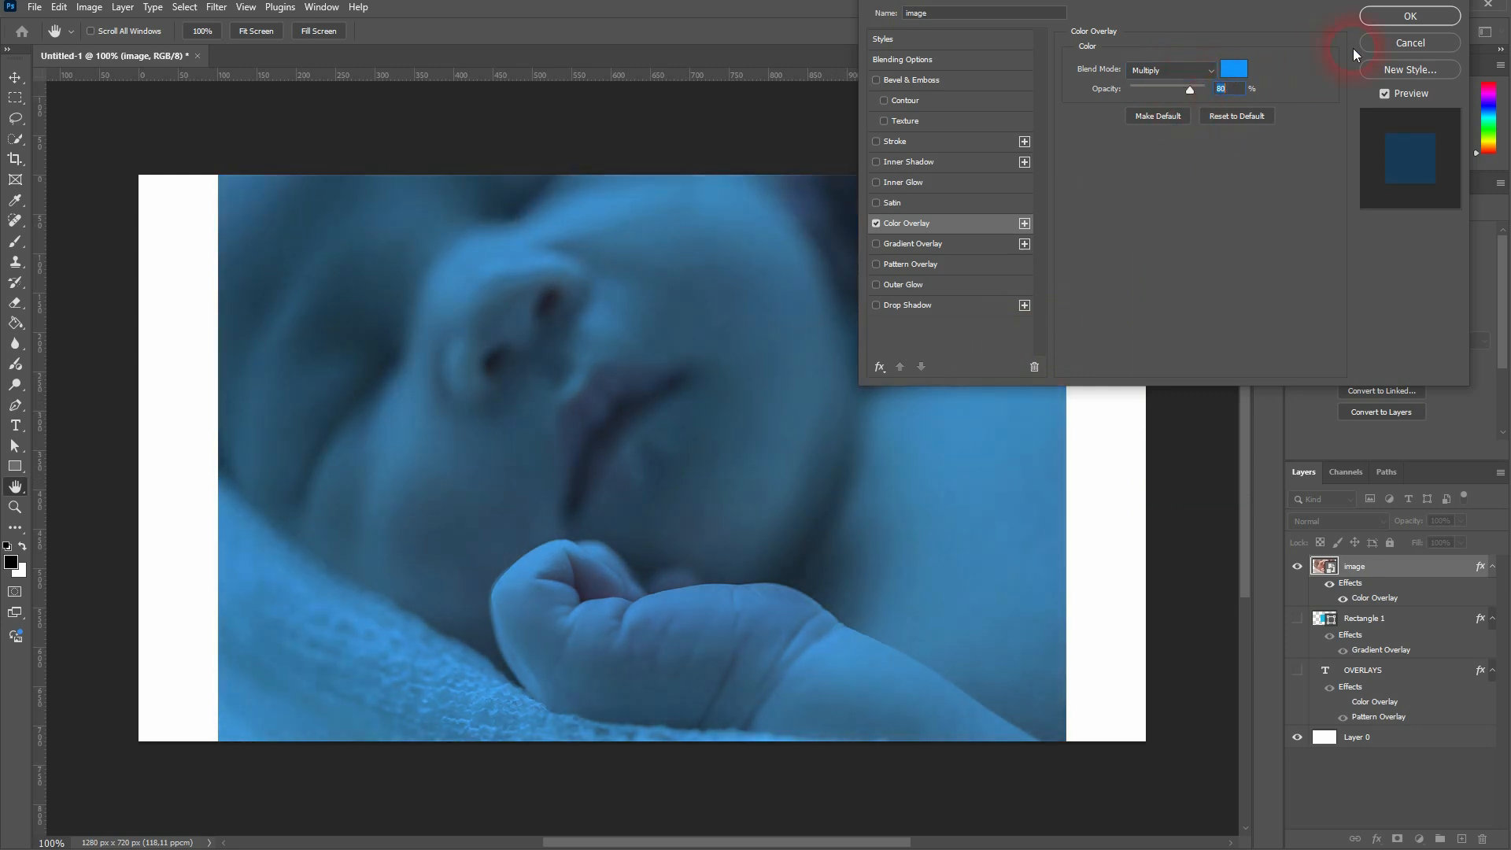
left_click(1392, 19)
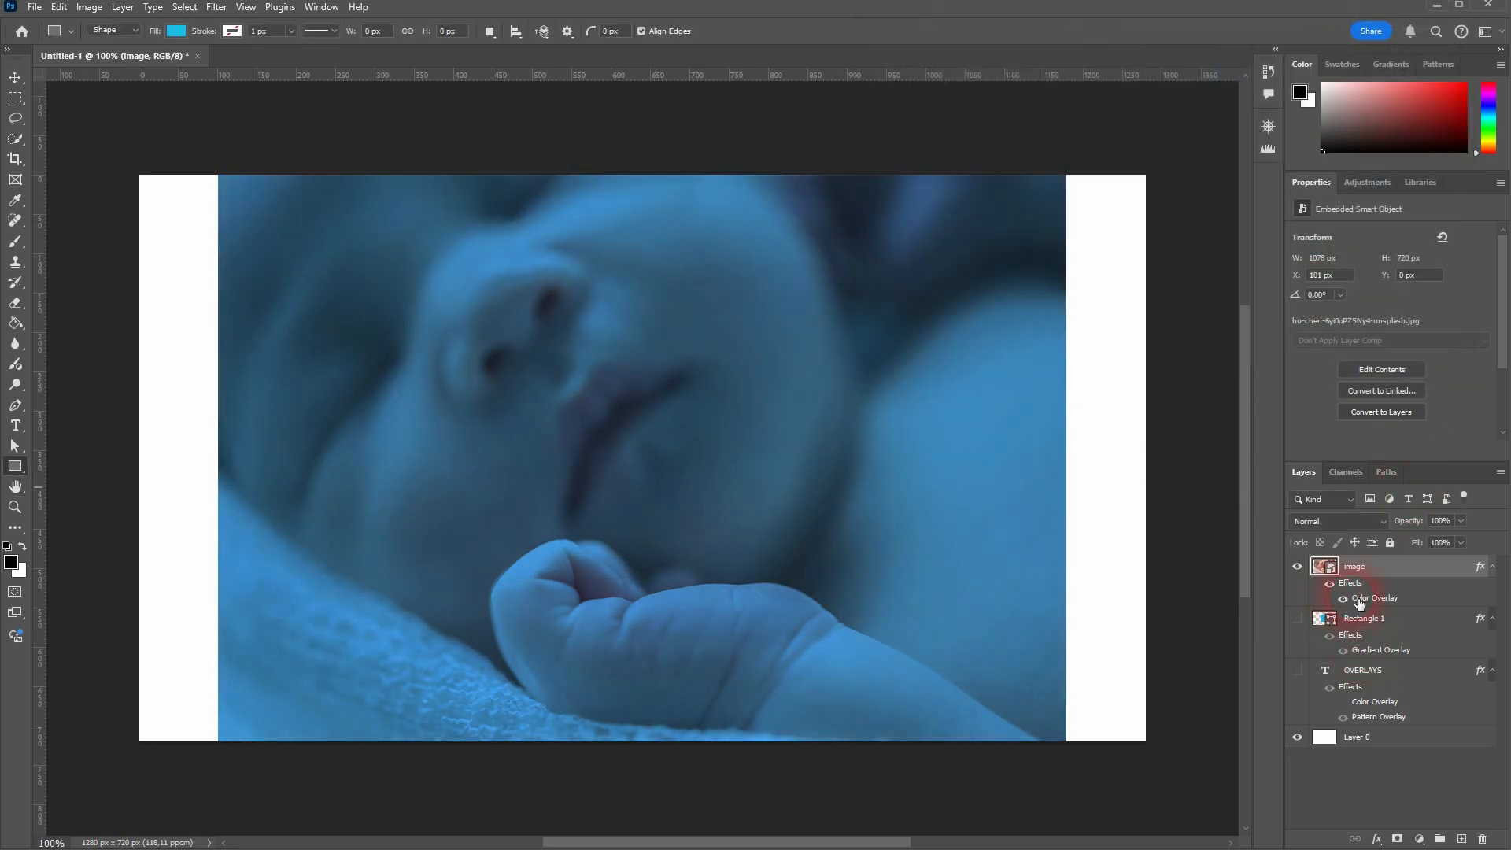